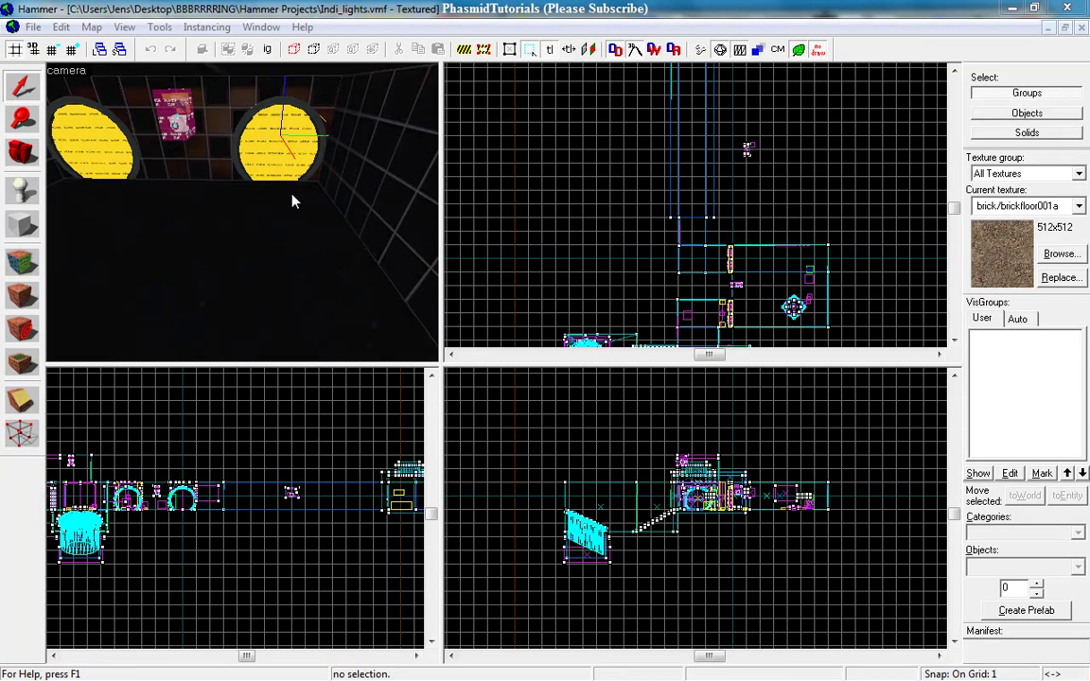
- Free-look with Z to turn the 3D view toward the two yellow portals
{"action": "key", "text": "z"}
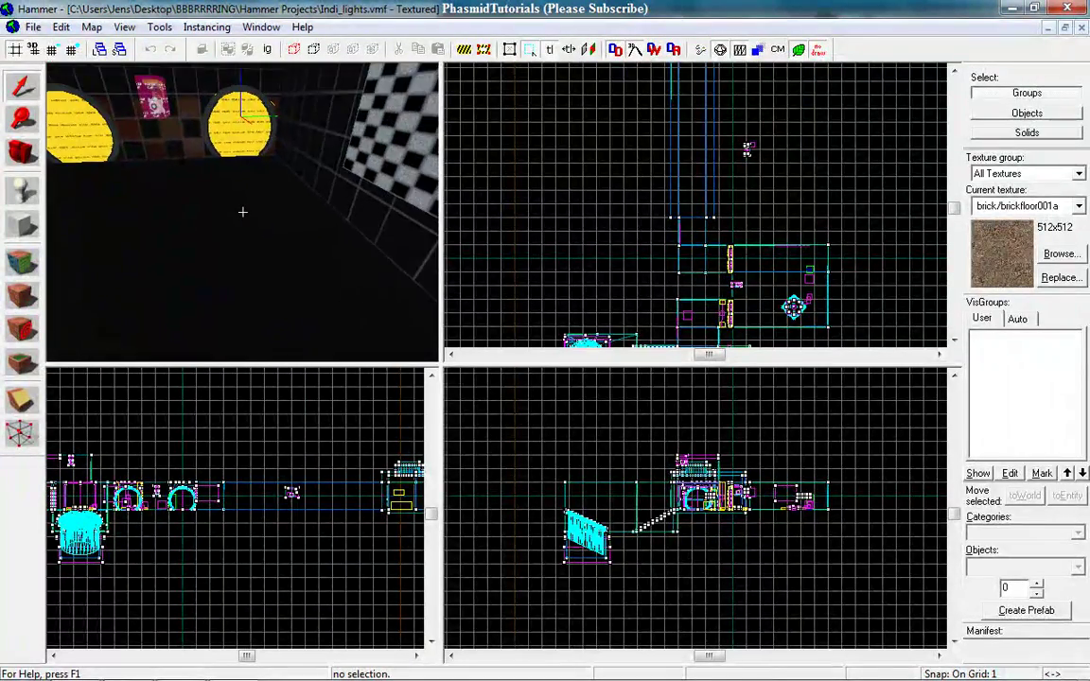
{"action": "key", "text": "z"}
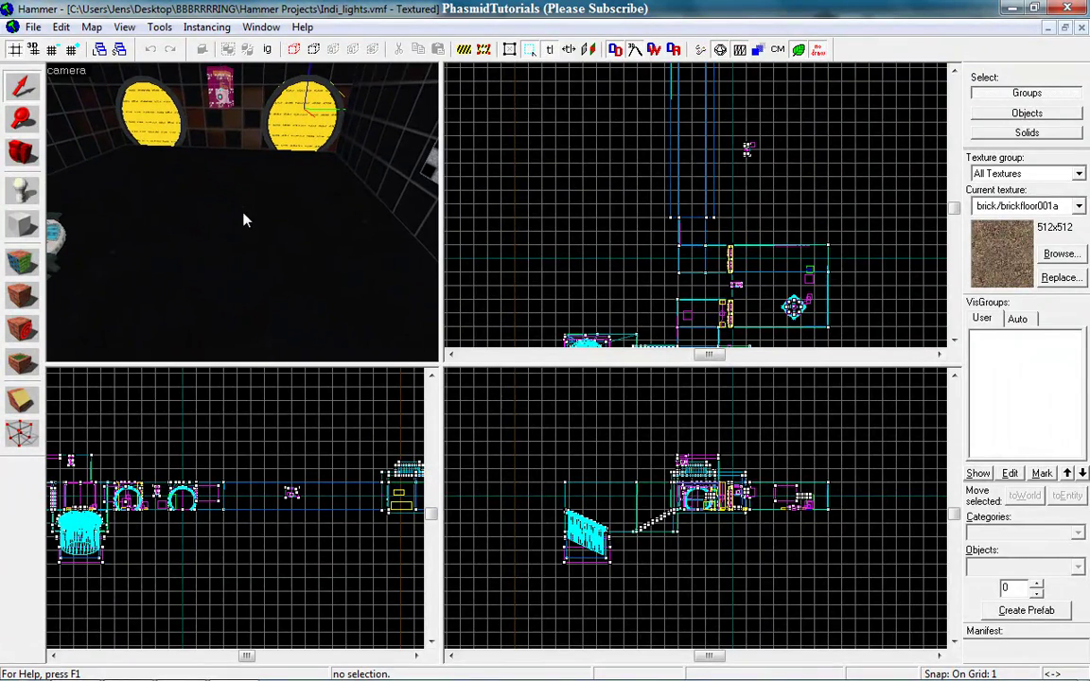
{"action": "left_click", "coordinate": [25, 194]}
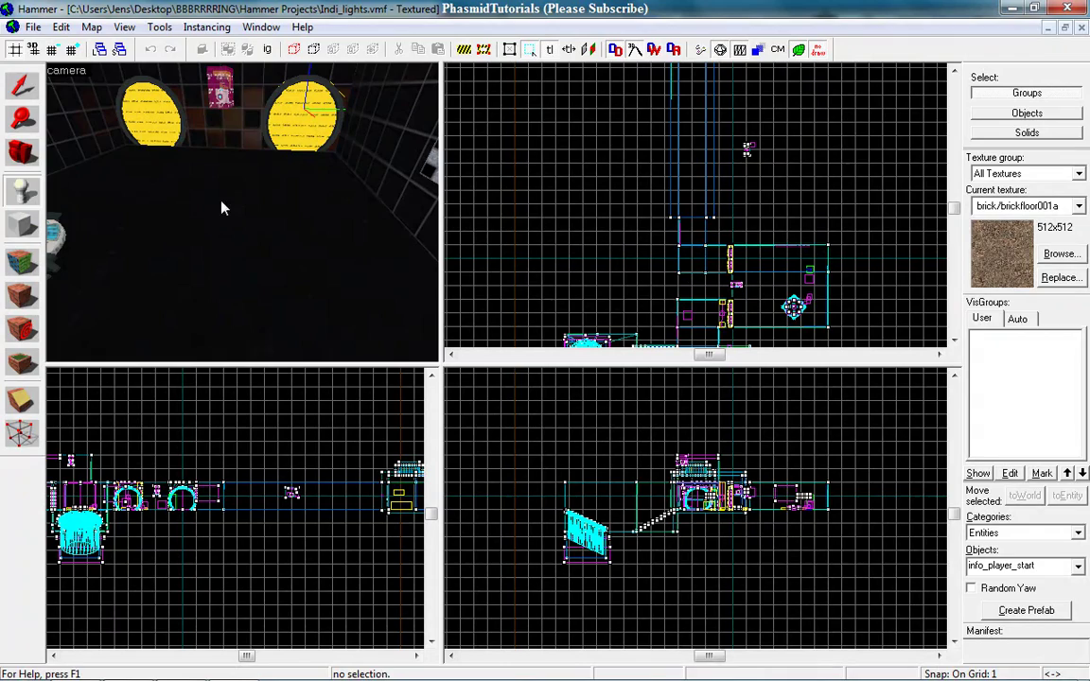
{"action": "left_click", "coordinate": [261, 223]}
{"action": "left_click", "coordinate": [20, 85]}
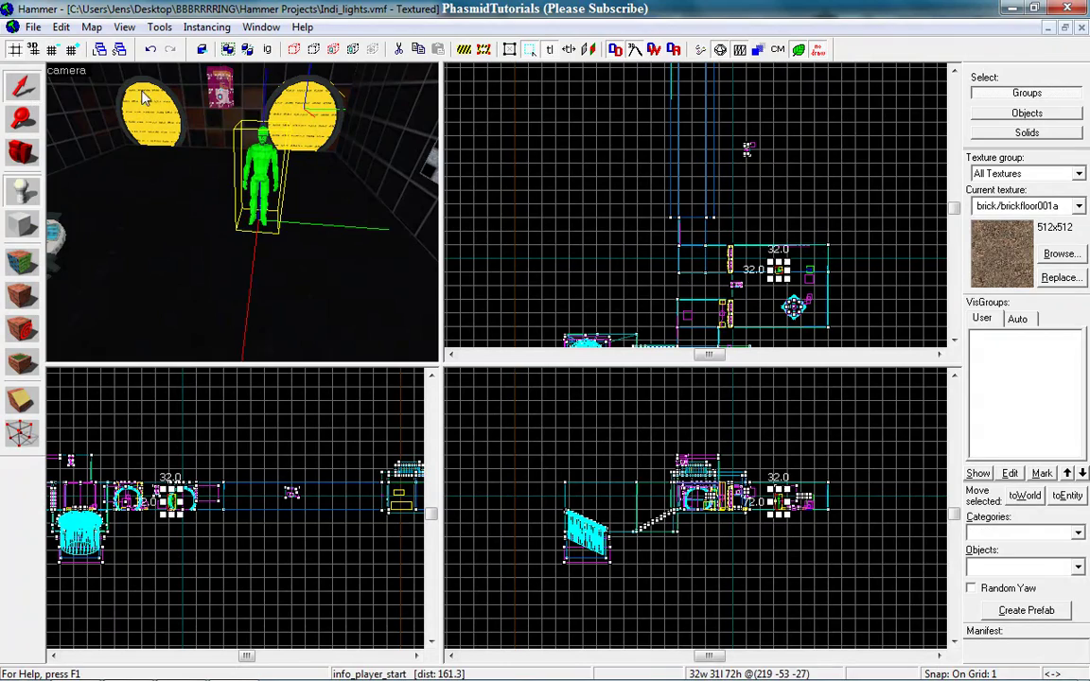
{"action": "double_click", "coordinate": [243, 146]}
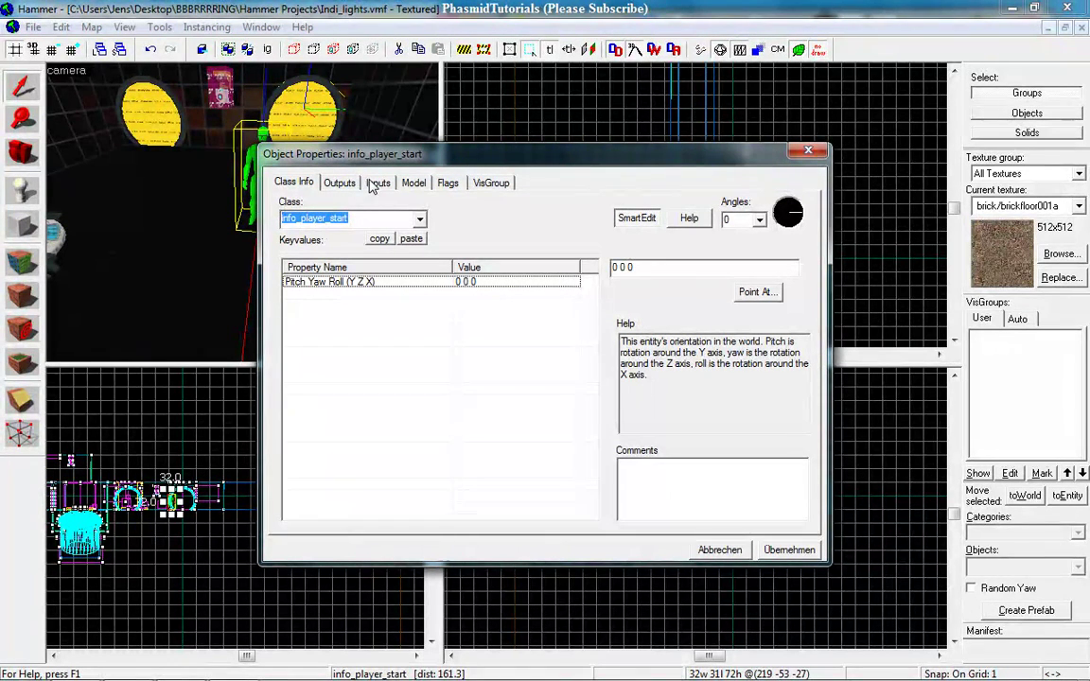
{"action": "type", "text": "comm"}
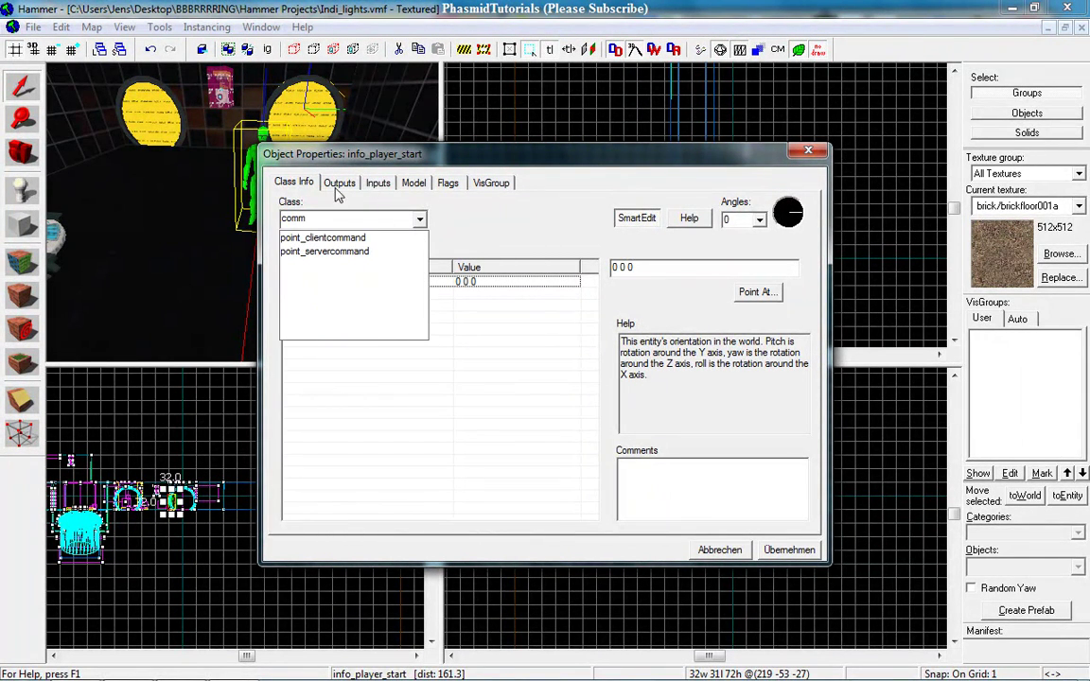
{"action": "left_click", "coordinate": [343, 253]}
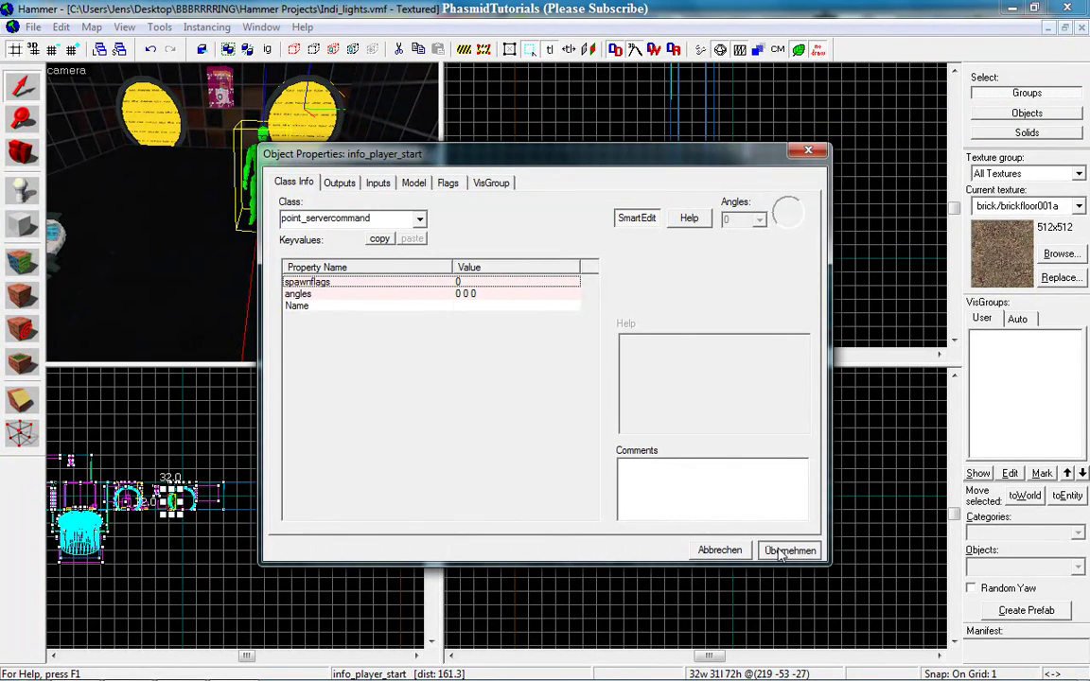
{"action": "left_click", "coordinate": [782, 548]}
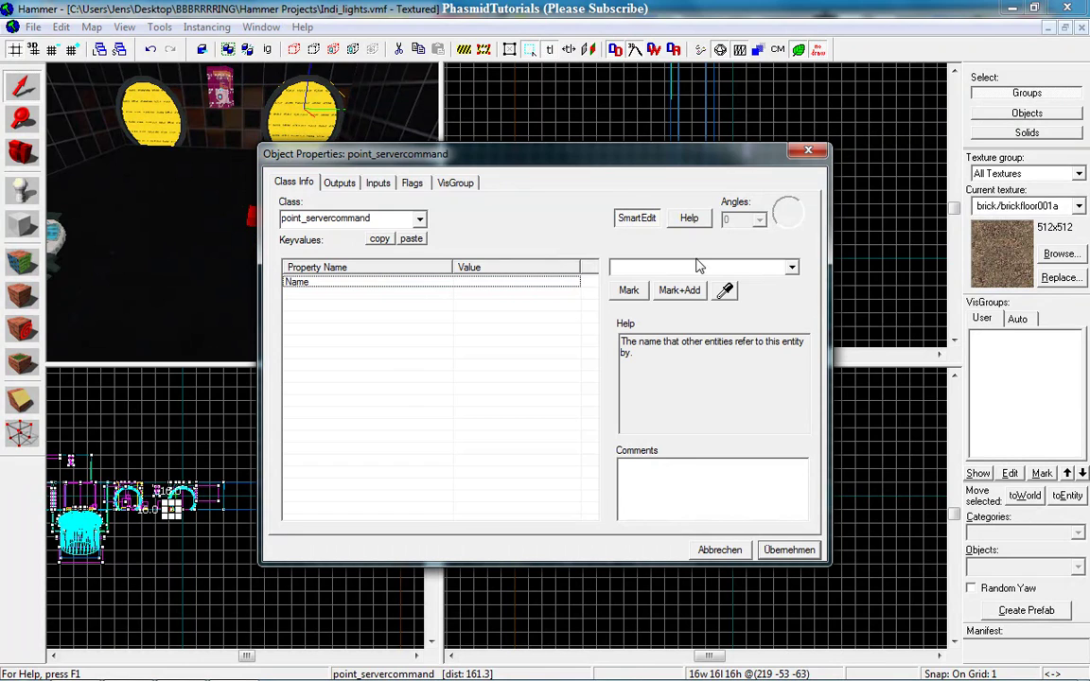
{"action": "left_click", "coordinate": [716, 143]}
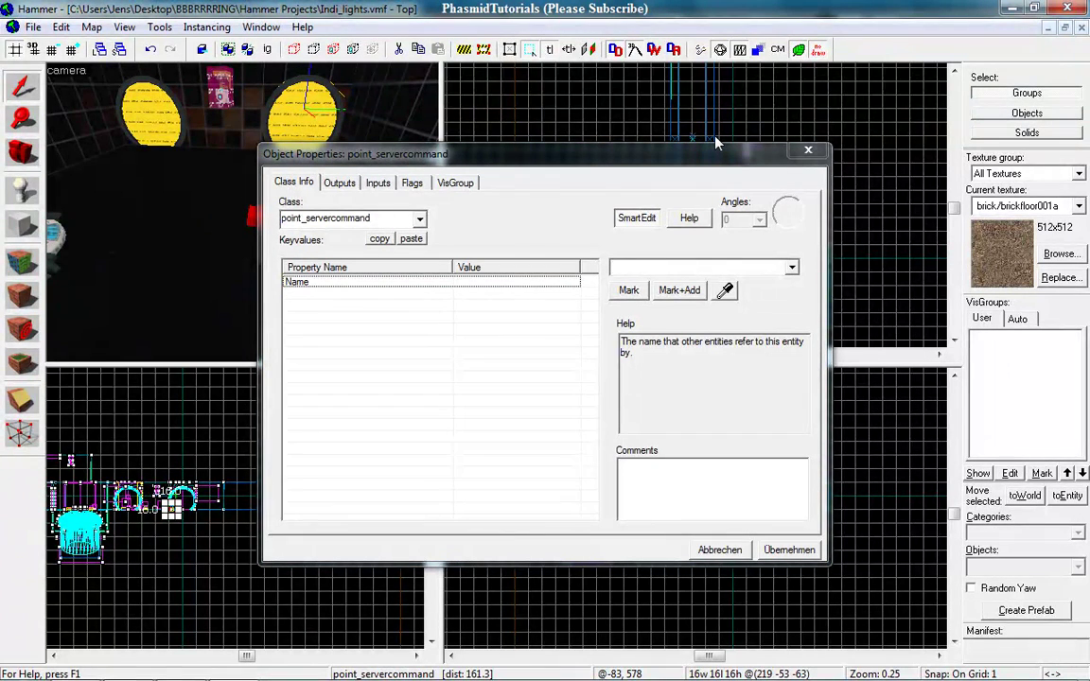
{"action": "left_click", "coordinate": [716, 143]}
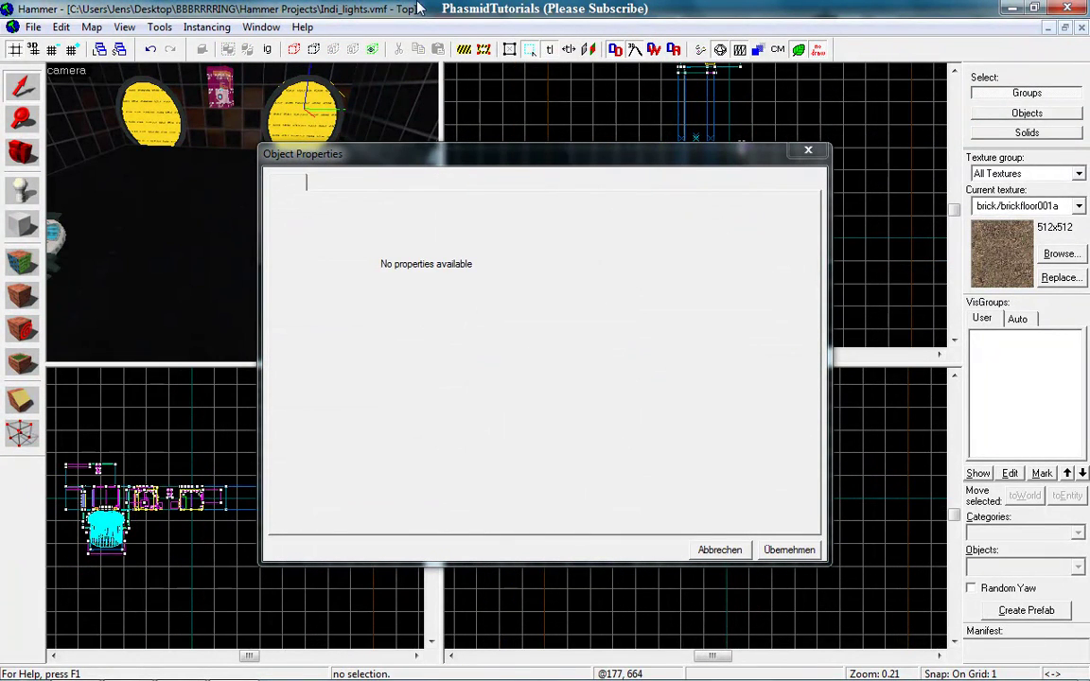
- Place a new entity in the room near the portals and open its properties
{"action": "left_click", "coordinate": [806, 150]}
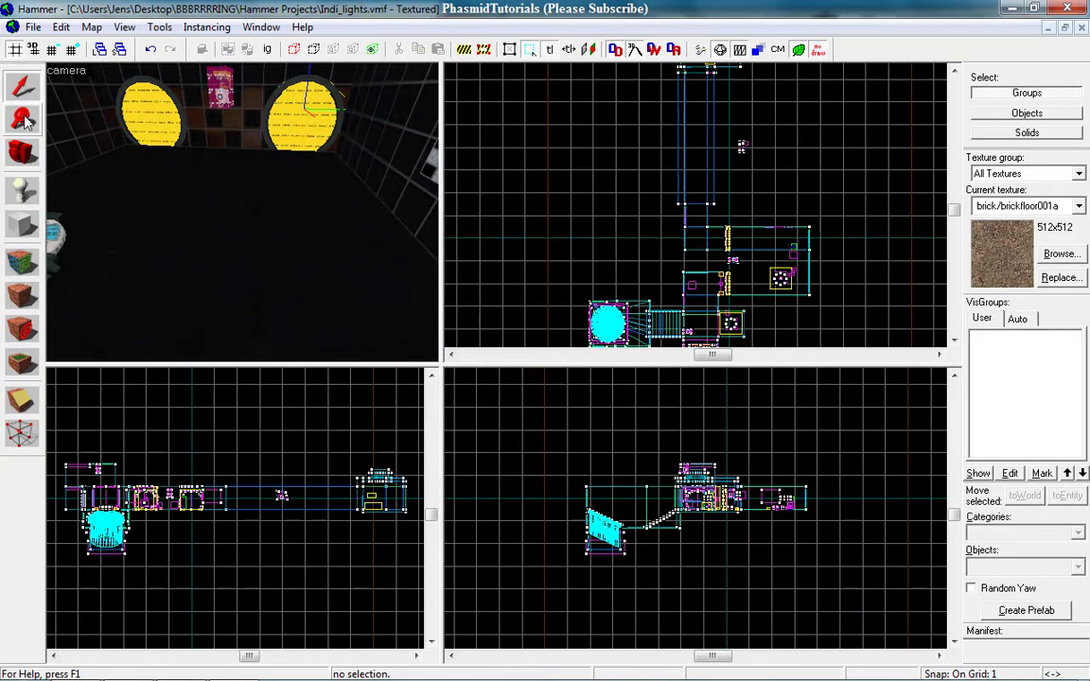
{"action": "left_click", "coordinate": [22, 189]}
{"action": "left_click", "coordinate": [342, 263]}
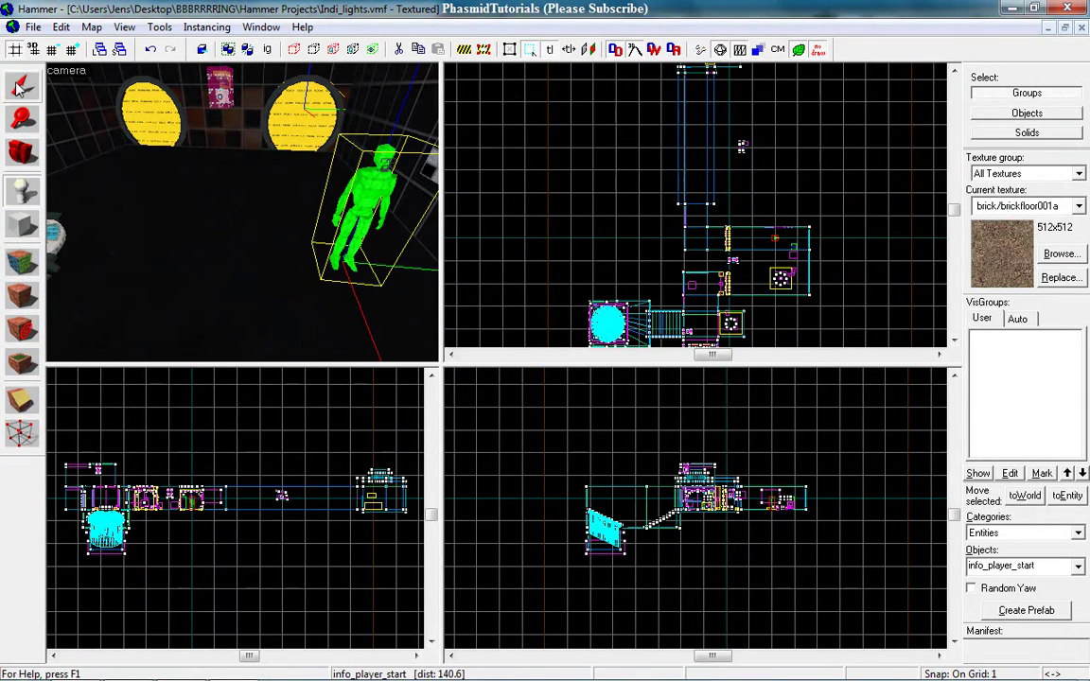
{"action": "left_click", "coordinate": [21, 85]}
{"action": "double_click", "coordinate": [373, 210]}
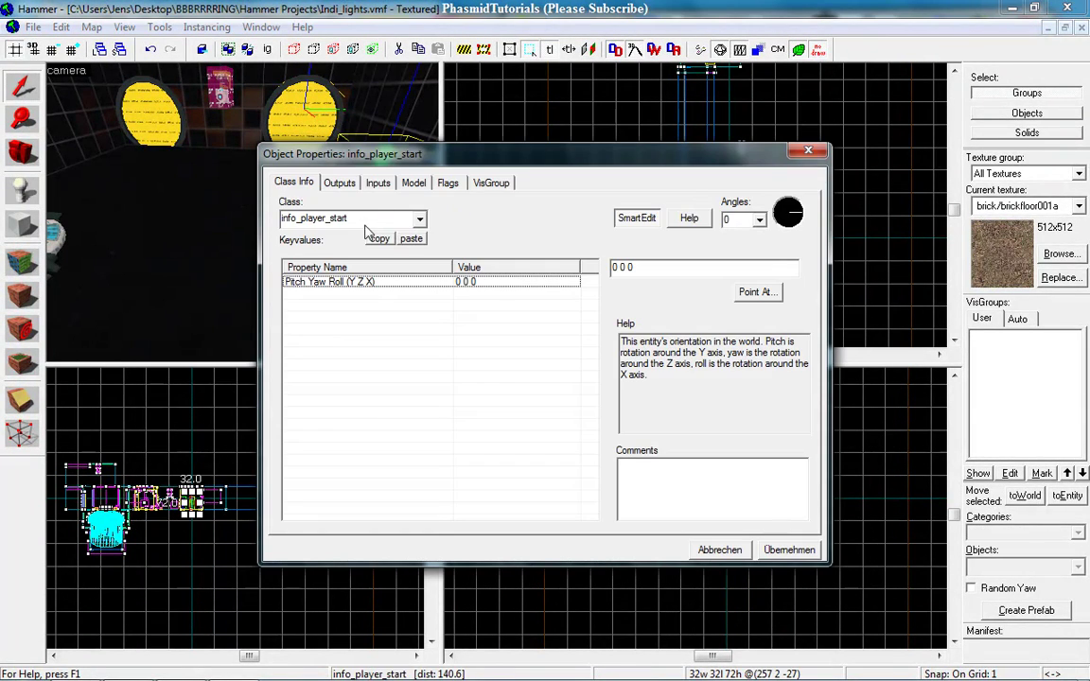
- Set the entity's class to point_servercommand and its name to sv_cheats, applying both
{"action": "type", "text": "e"}
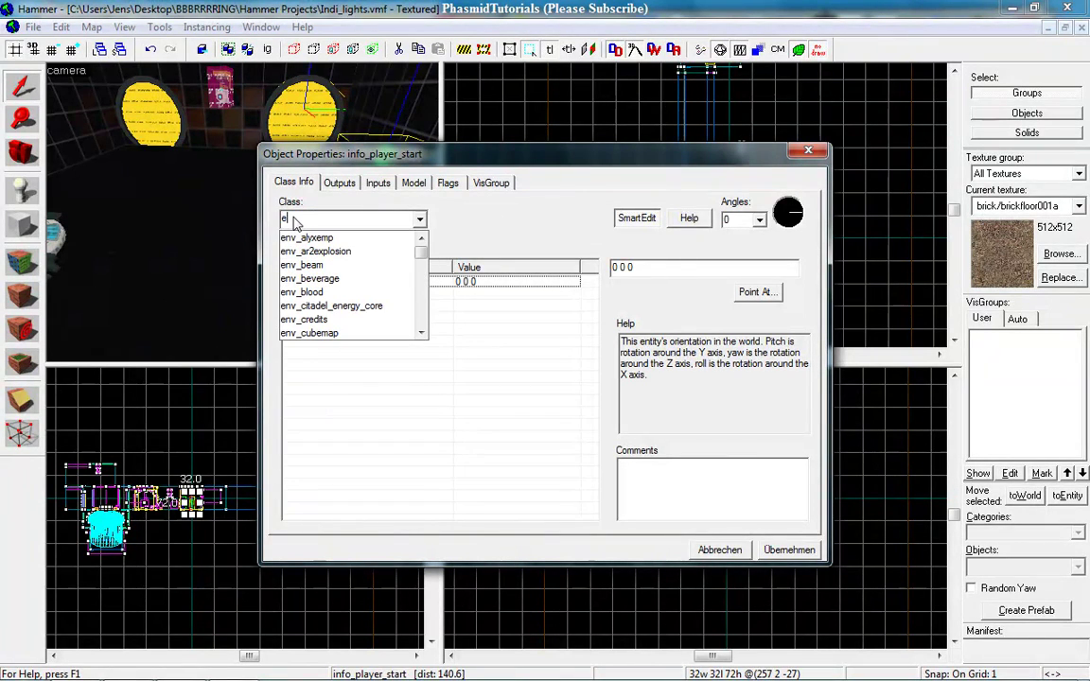
{"action": "key", "text": "BackSpace"}
{"action": "type", "text": "c"}
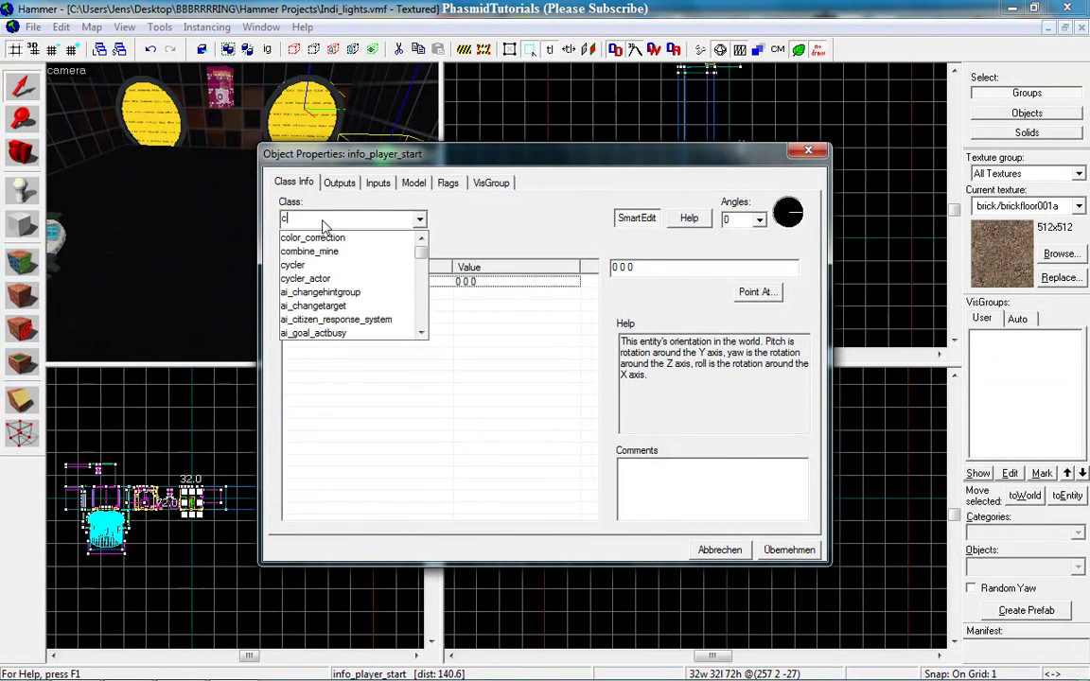
{"action": "type", "text": "omm"}
{"action": "left_click", "coordinate": [325, 251]}
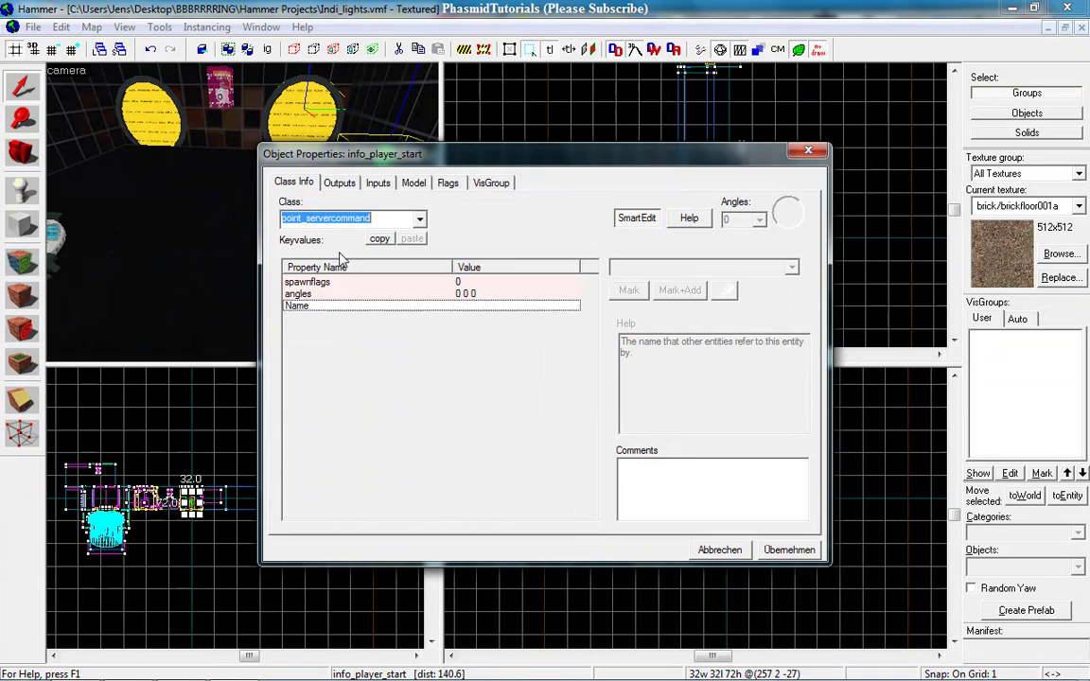
{"action": "left_click", "coordinate": [789, 550]}
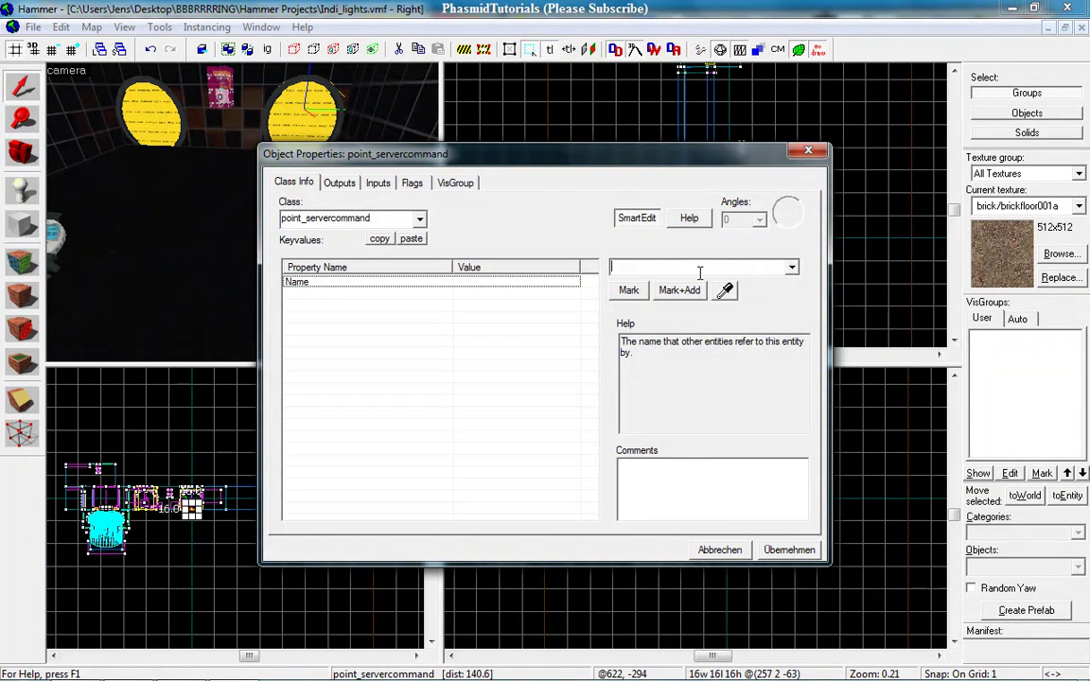
{"action": "type", "text": "sv_cheats"}
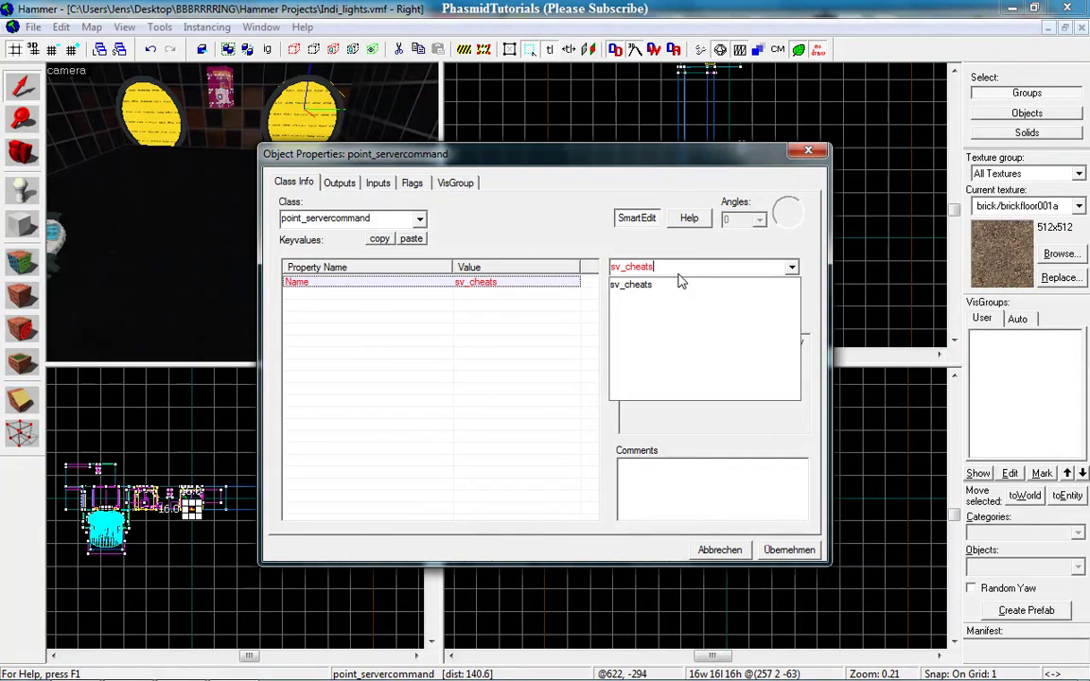
{"action": "left_click", "coordinate": [789, 550]}
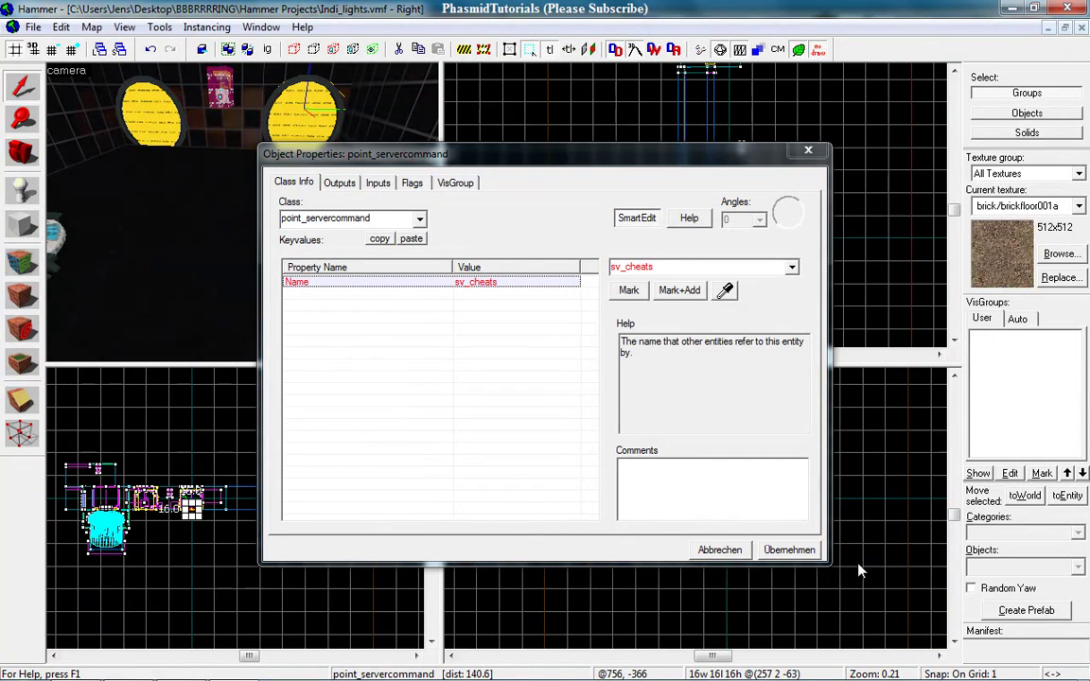
{"action": "left_click", "coordinate": [789, 549]}
- Place a second entity and change its class to logic_auto
{"action": "left_click", "coordinate": [808, 150]}
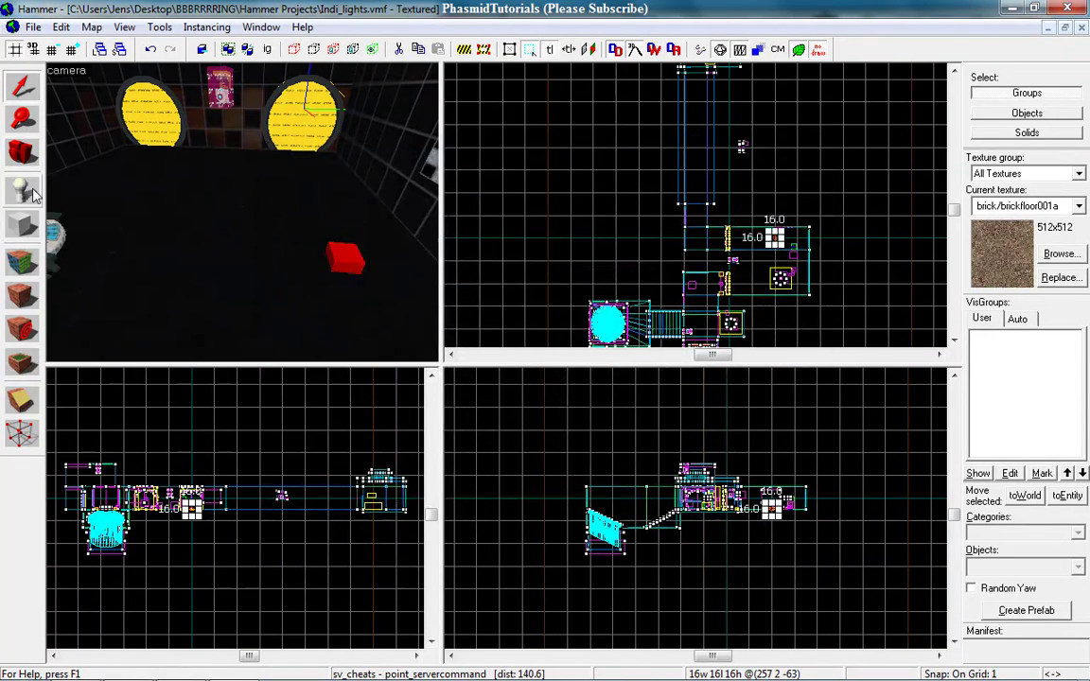
{"action": "left_click", "coordinate": [294, 273]}
{"action": "left_click", "coordinate": [21, 86]}
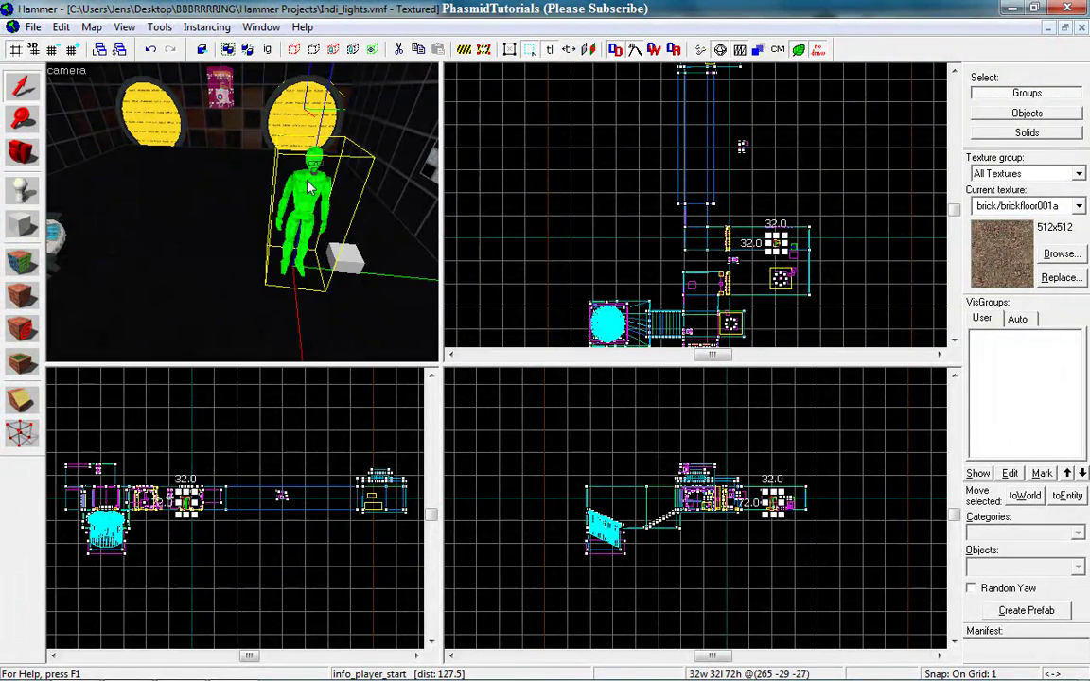
{"action": "double_click", "coordinate": [317, 192]}
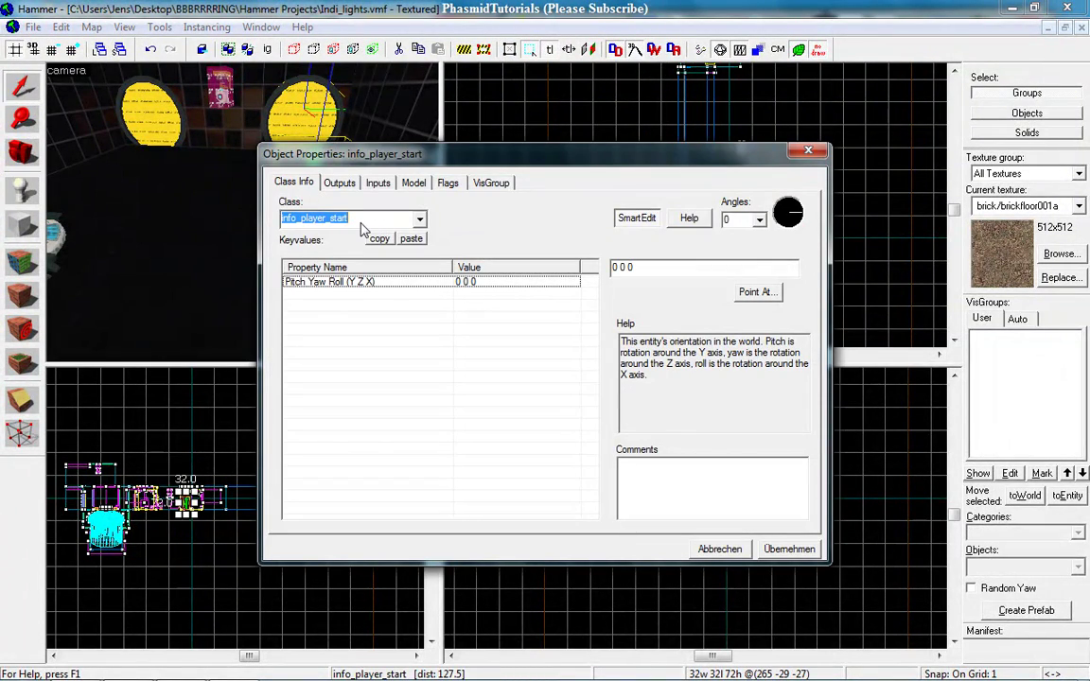
{"action": "type", "text": "auto"}
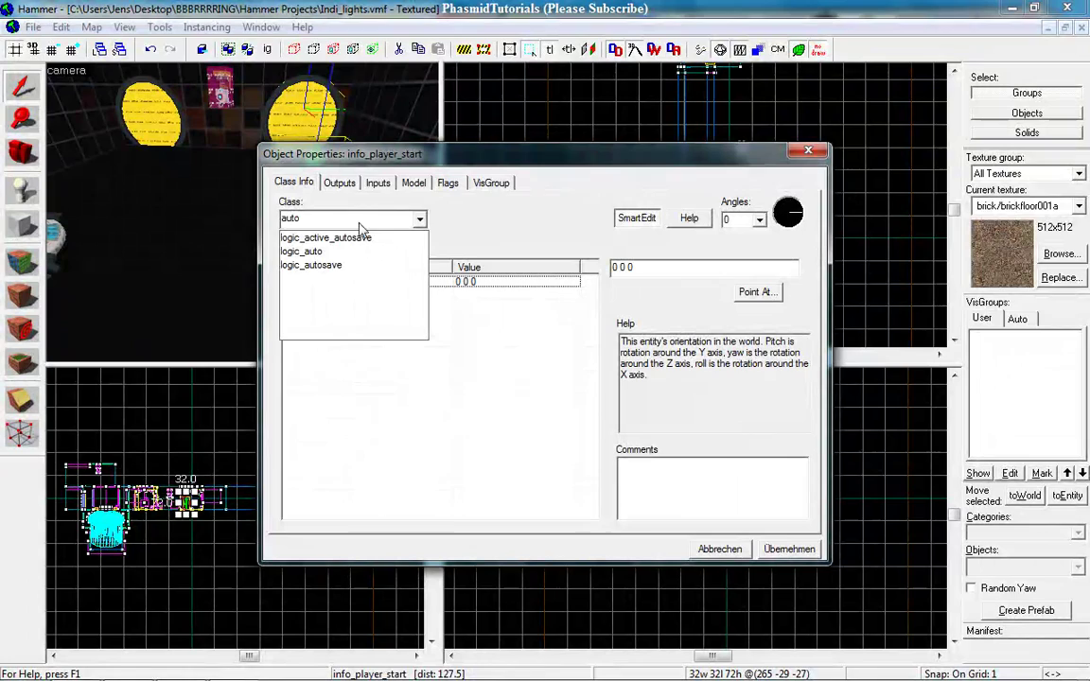
{"action": "left_click", "coordinate": [338, 252]}
{"action": "left_click", "coordinate": [789, 551]}
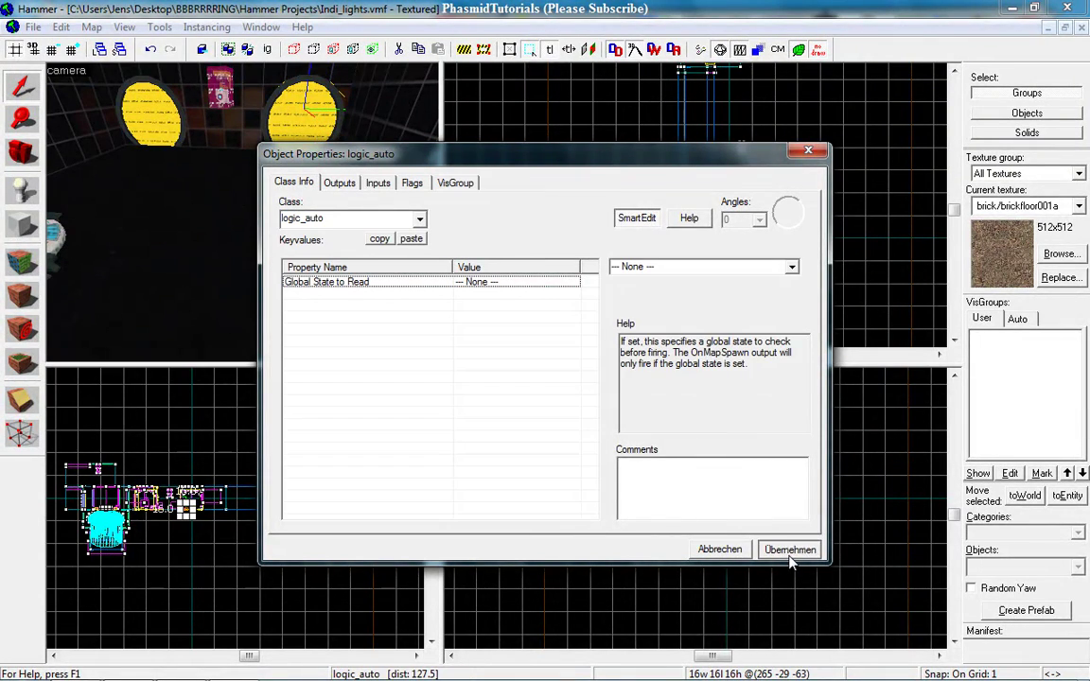
- Add an OnMapSpawn output to the logic_auto
{"action": "left_click", "coordinate": [356, 186]}
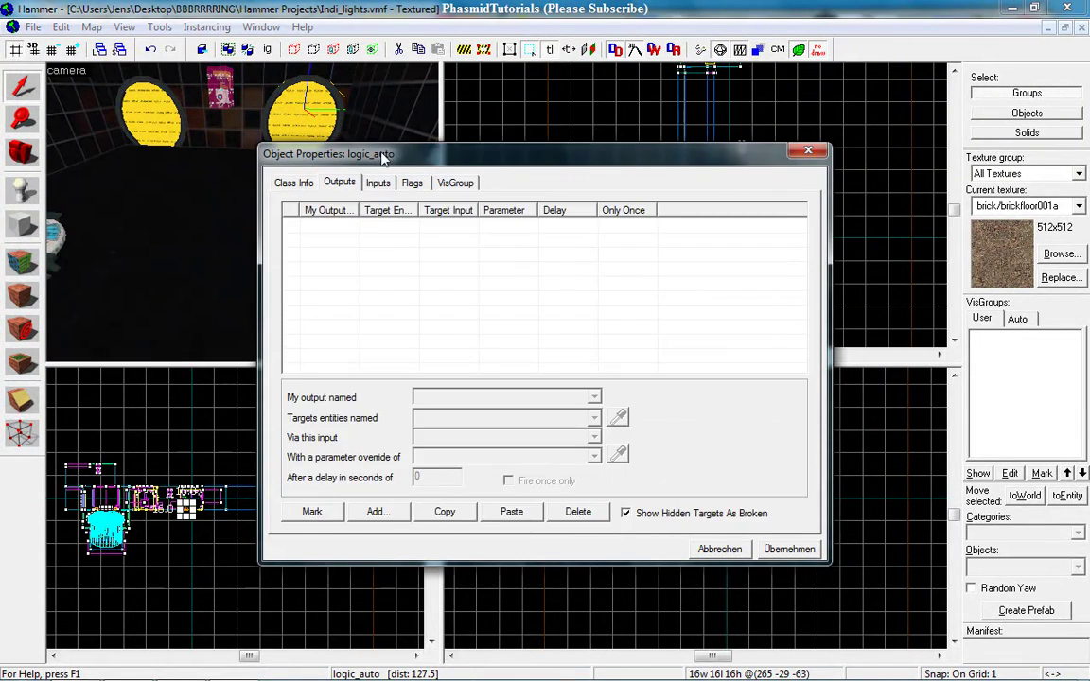
{"action": "left_click_drag", "start_coordinate": [382, 156], "coordinate": [532, 156]}
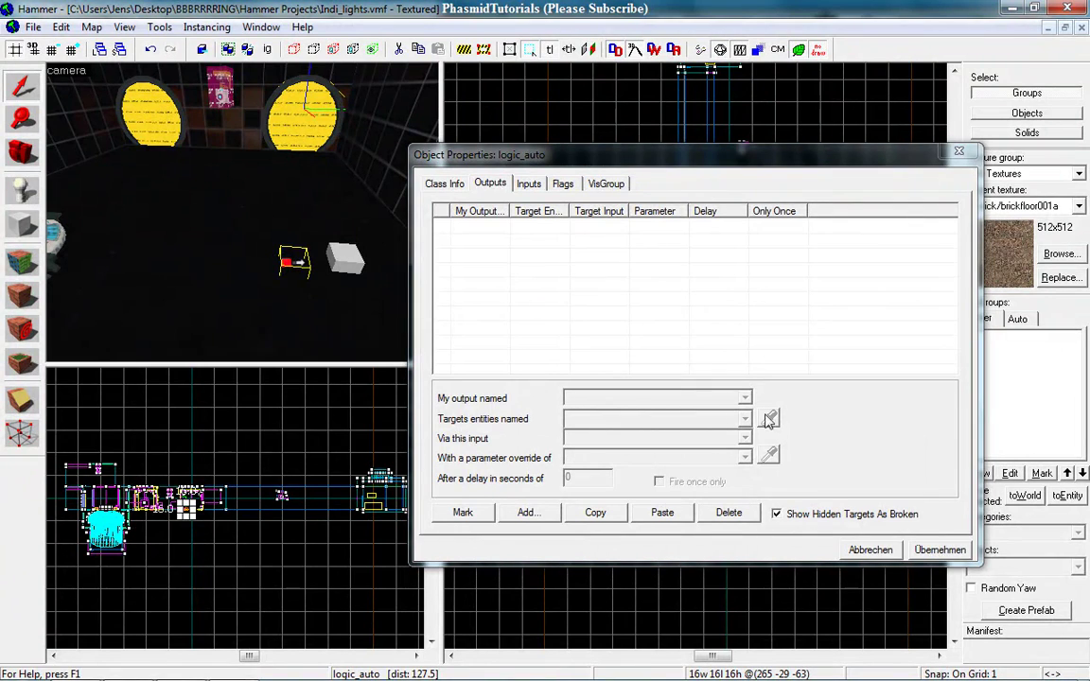
{"action": "left_click", "coordinate": [526, 513]}
{"action": "left_click", "coordinate": [747, 398]}
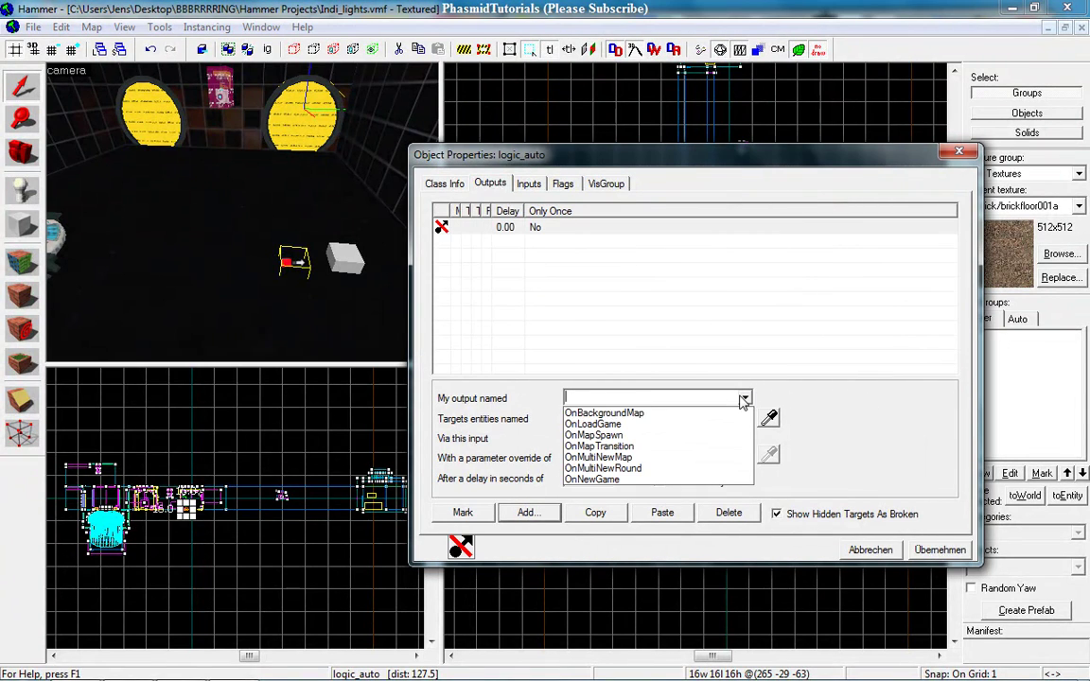
{"action": "left_click", "coordinate": [620, 436]}
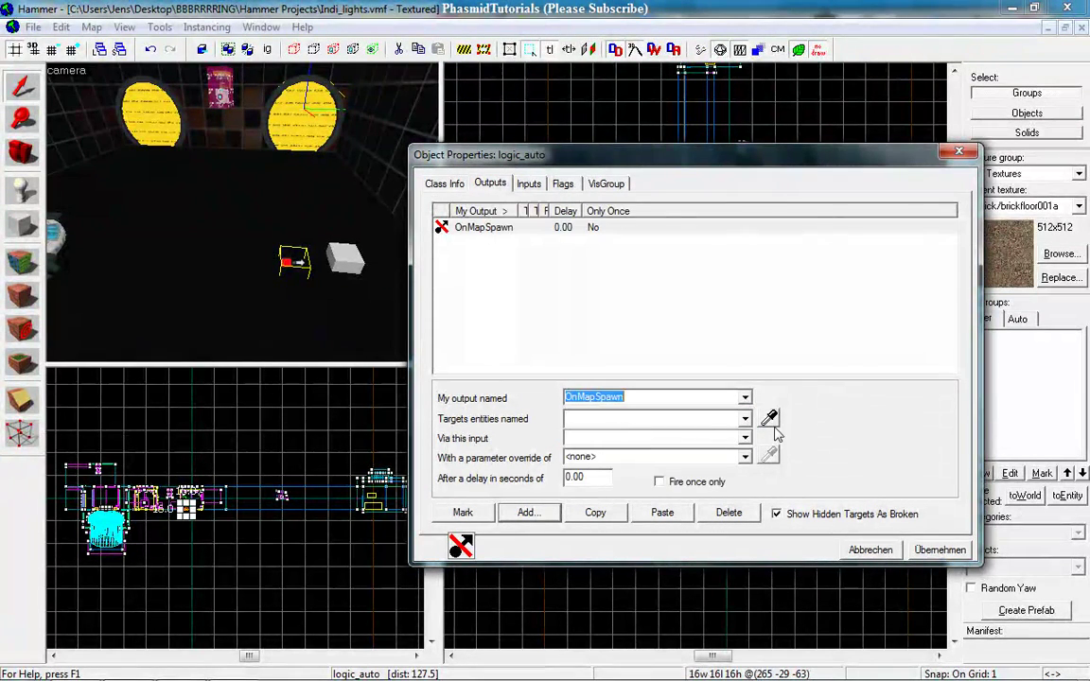
- Point the output at sv_cheats' Command input with parameter 'sv_cheats 1'
{"action": "left_click", "coordinate": [744, 421]}
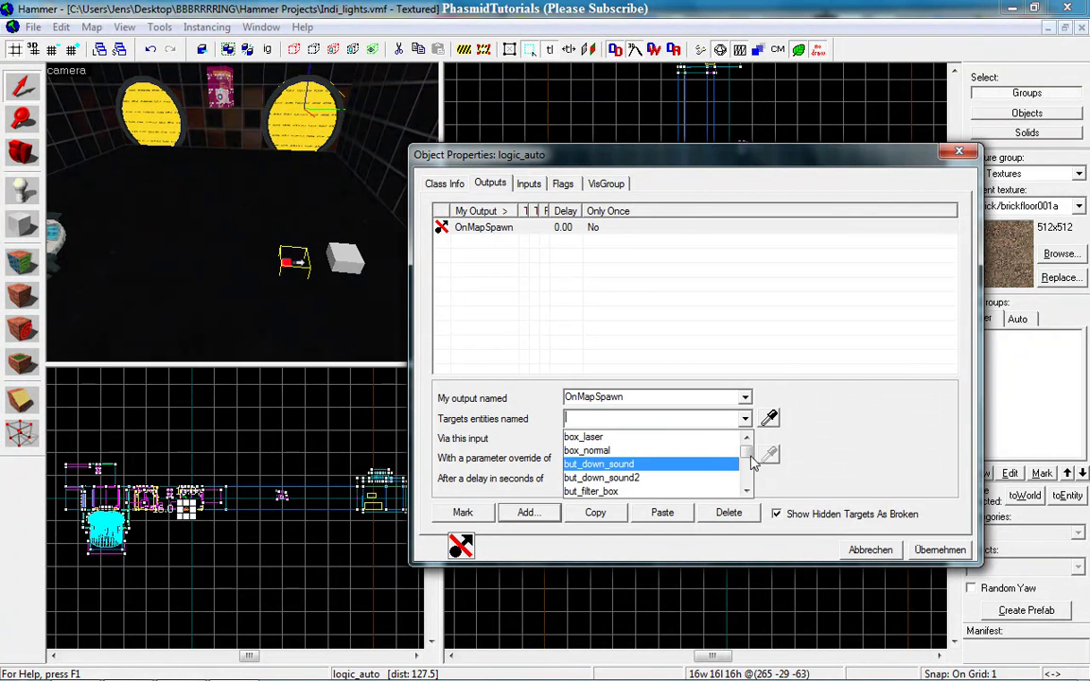
{"action": "mouse_move", "coordinate": [752, 461]}
{"action": "left_mouse_down"}
{"action": "mouse_move", "coordinate": [755, 480]}
{"action": "mouse_move", "coordinate": [752, 468]}
{"action": "left_mouse_up"}
{"action": "left_click", "coordinate": [821, 460]}
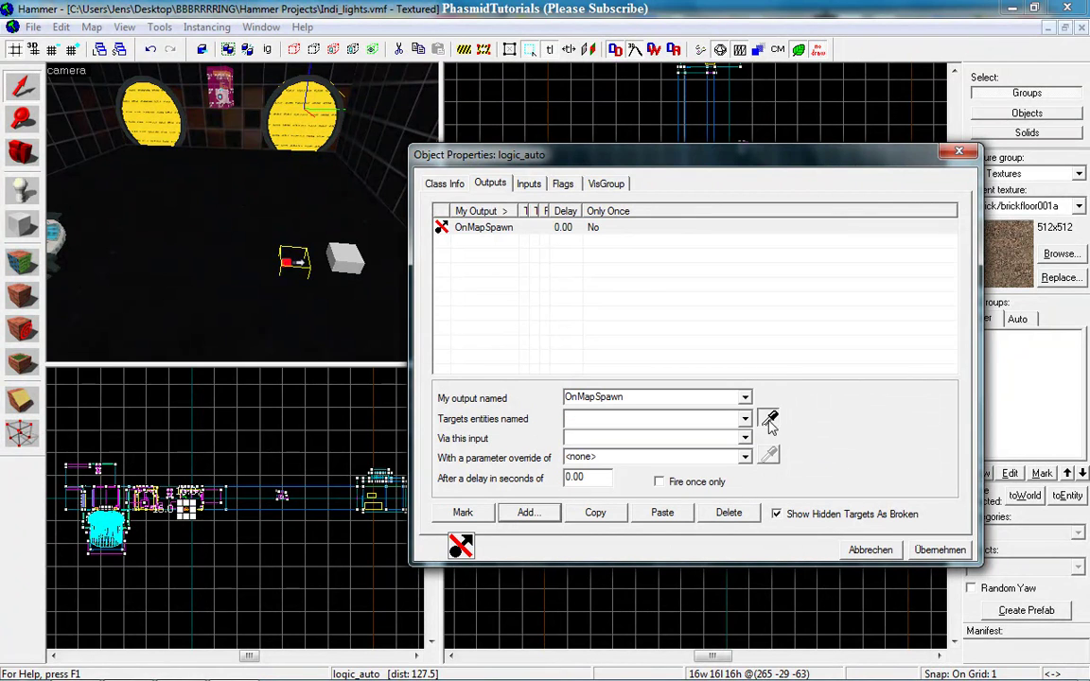
{"action": "left_click", "coordinate": [379, 276]}
{"action": "left_click", "coordinate": [352, 265]}
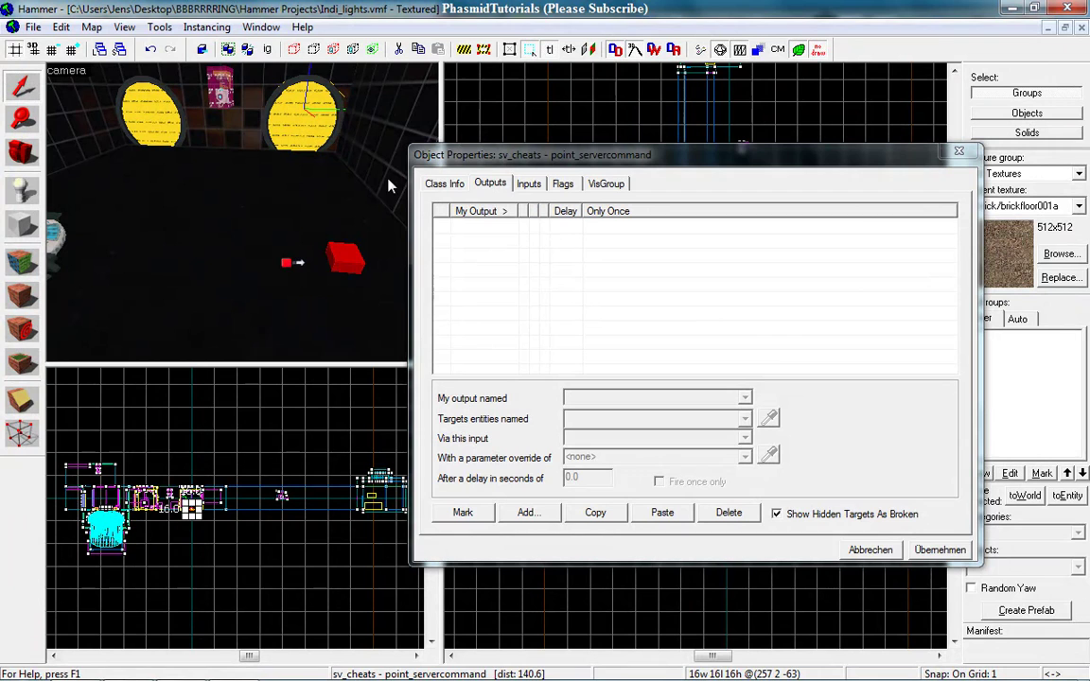
{"action": "left_click", "coordinate": [293, 262]}
{"action": "left_click", "coordinate": [555, 230]}
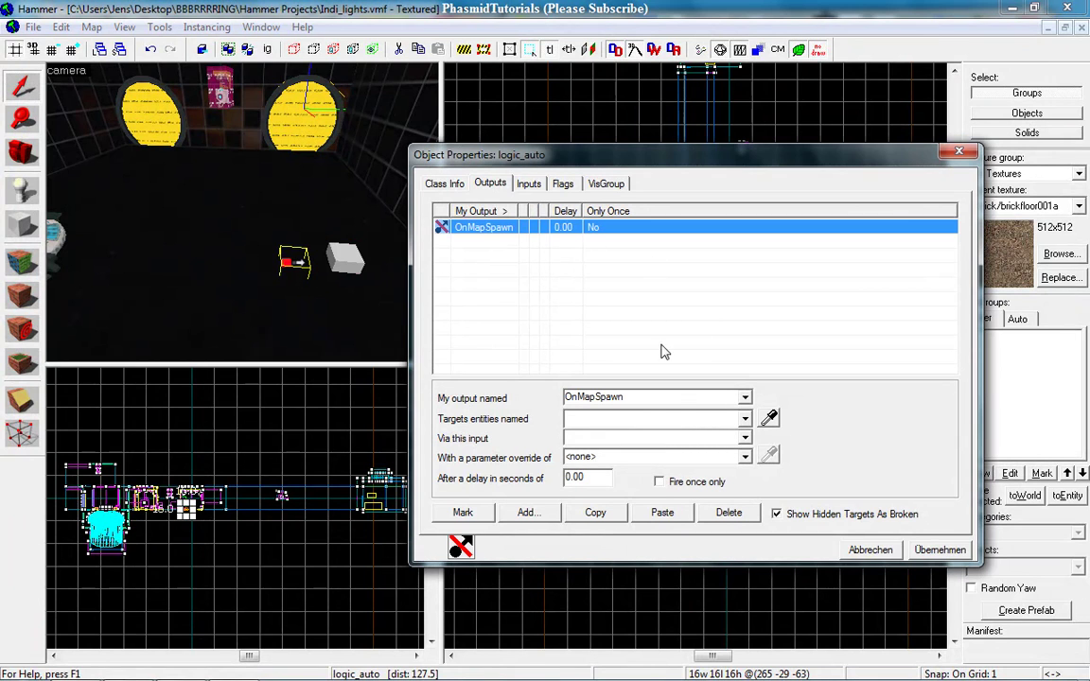
{"action": "left_click", "coordinate": [766, 418]}
{"action": "left_click", "coordinate": [345, 259]}
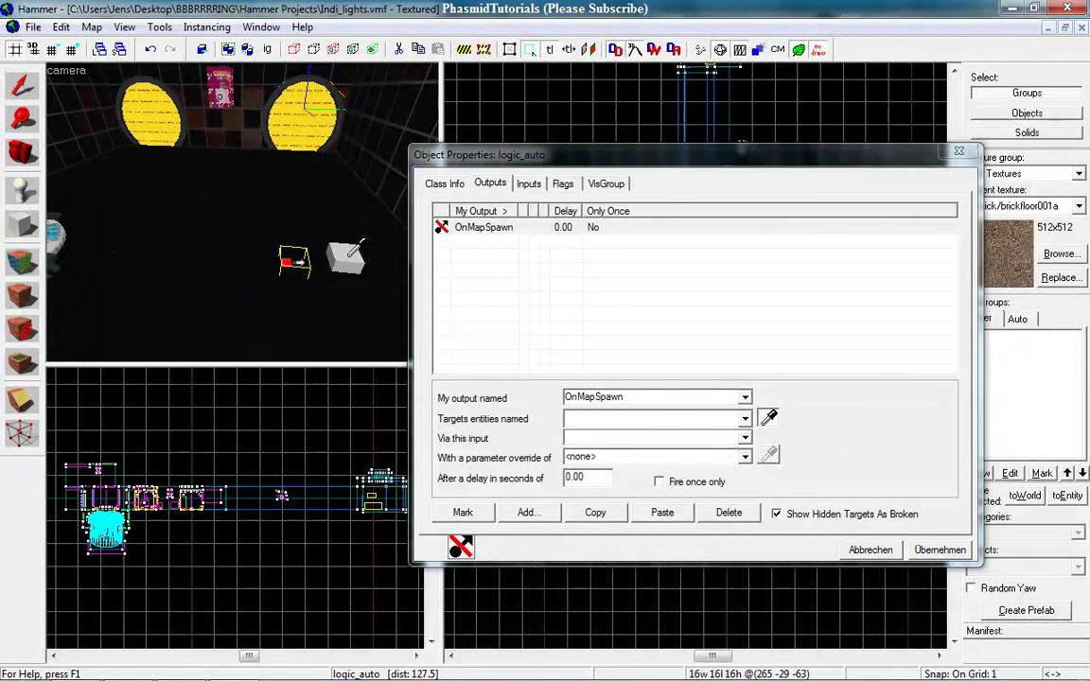
{"action": "type", "text": "sv_cheat"}
{"action": "left_click", "coordinate": [770, 418]}
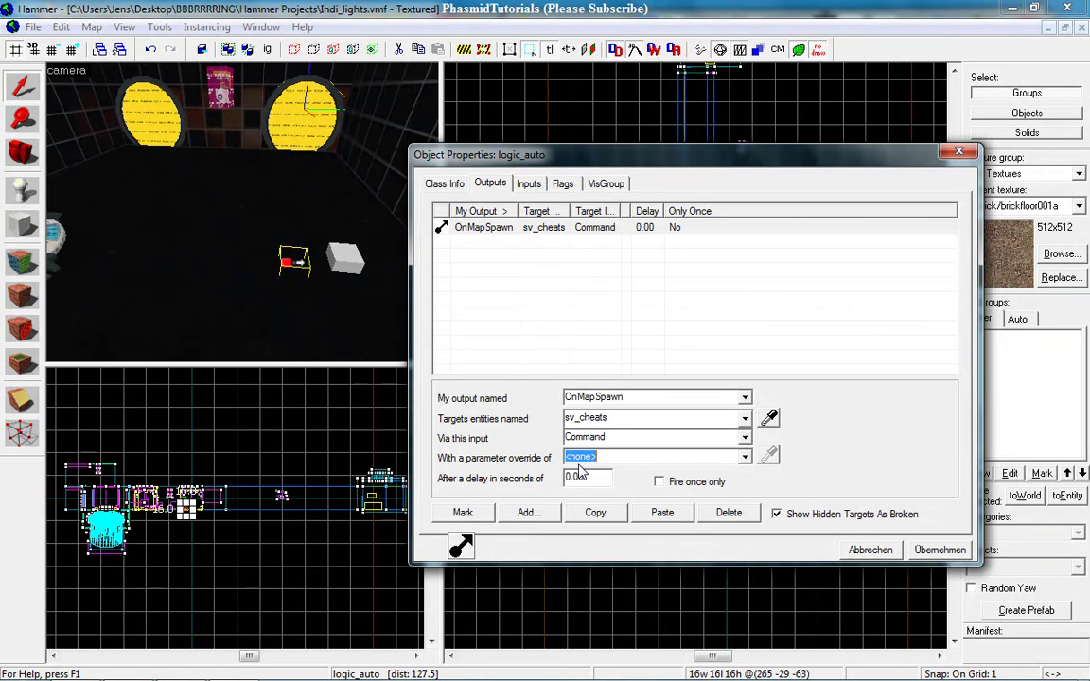
{"action": "type", "text": "sv_che"}
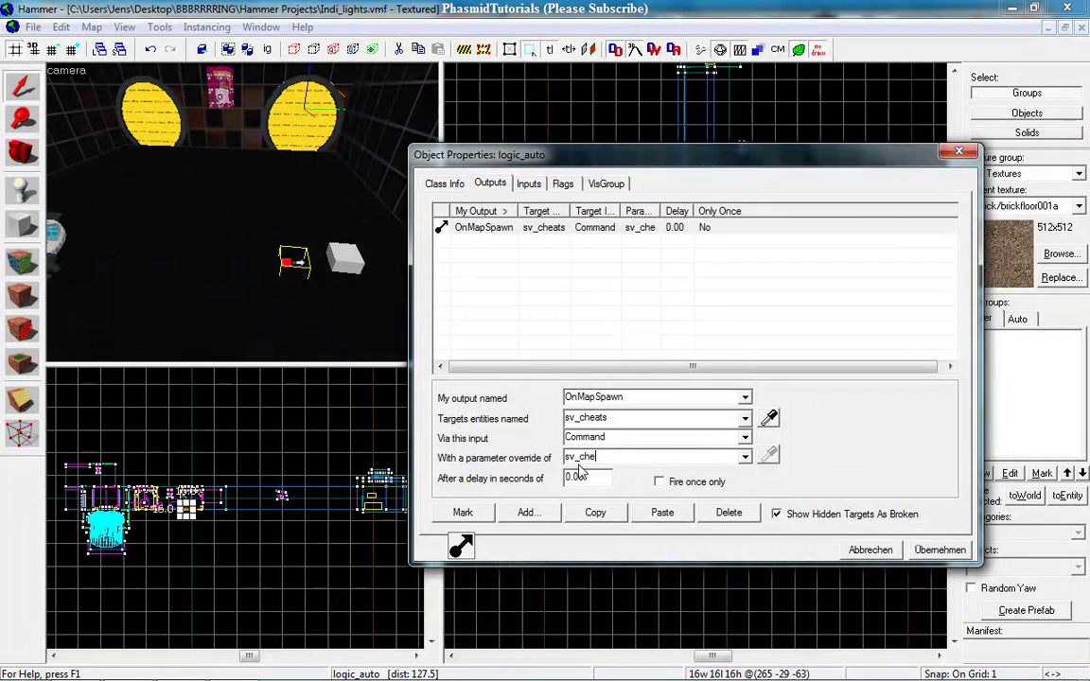
{"action": "type", "text": "ats 1"}
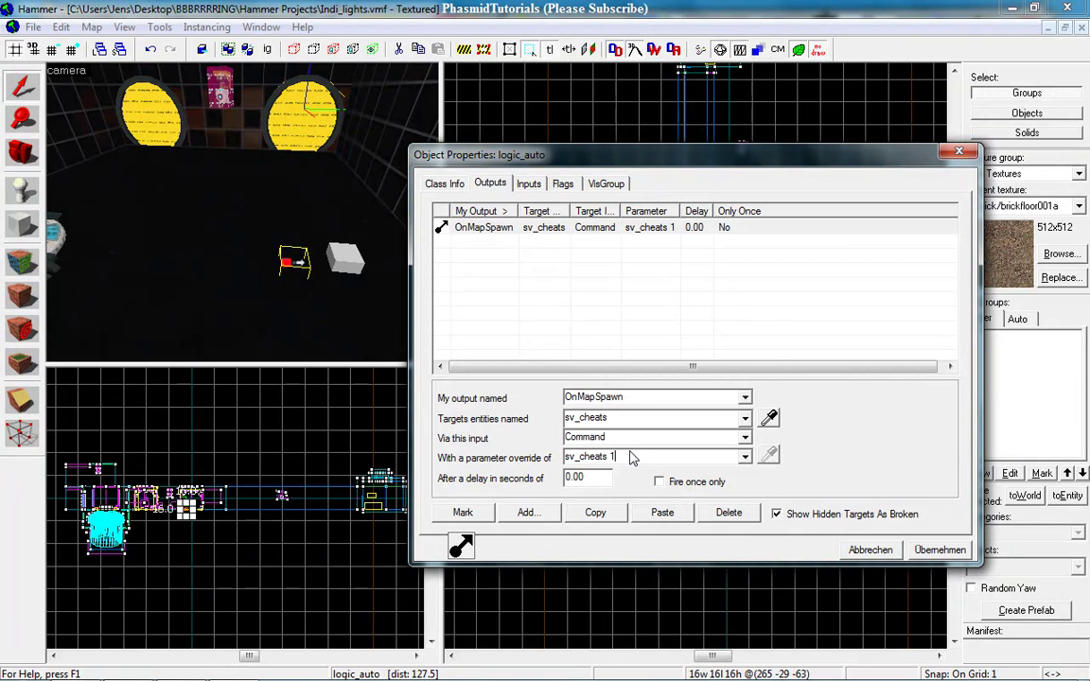
- Re-enter the parameter override as 'sv_cheats 1' and apply the output settings
{"action": "left_click_drag", "start_coordinate": [583, 462], "coordinate": [553, 471]}
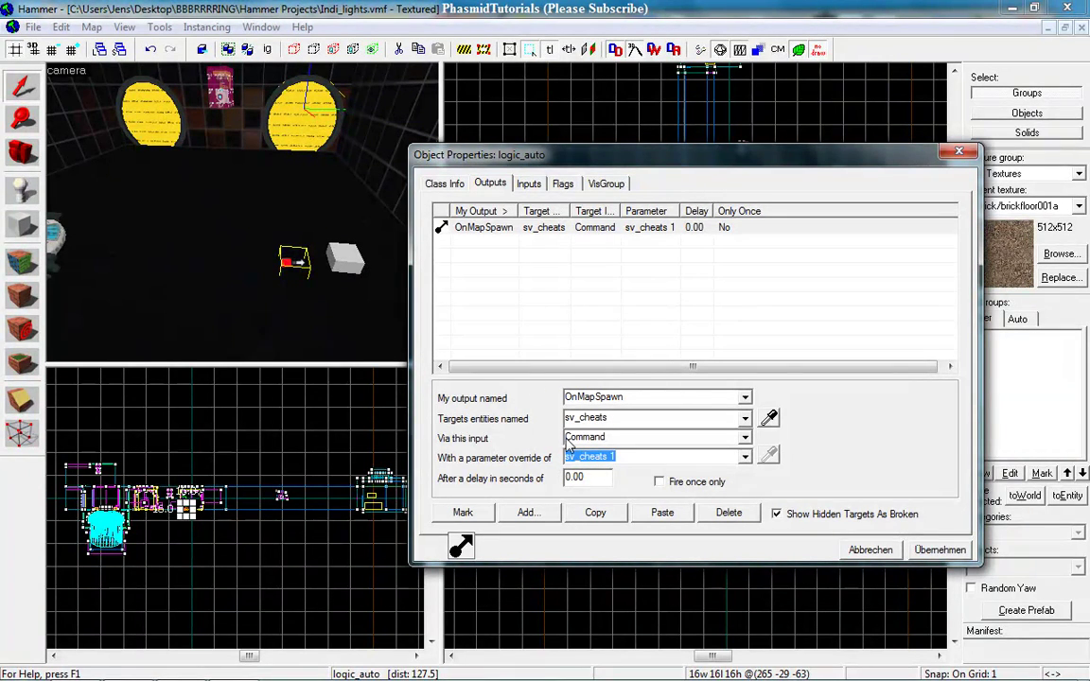
{"action": "type", "text": "tf_bot_add 11"}
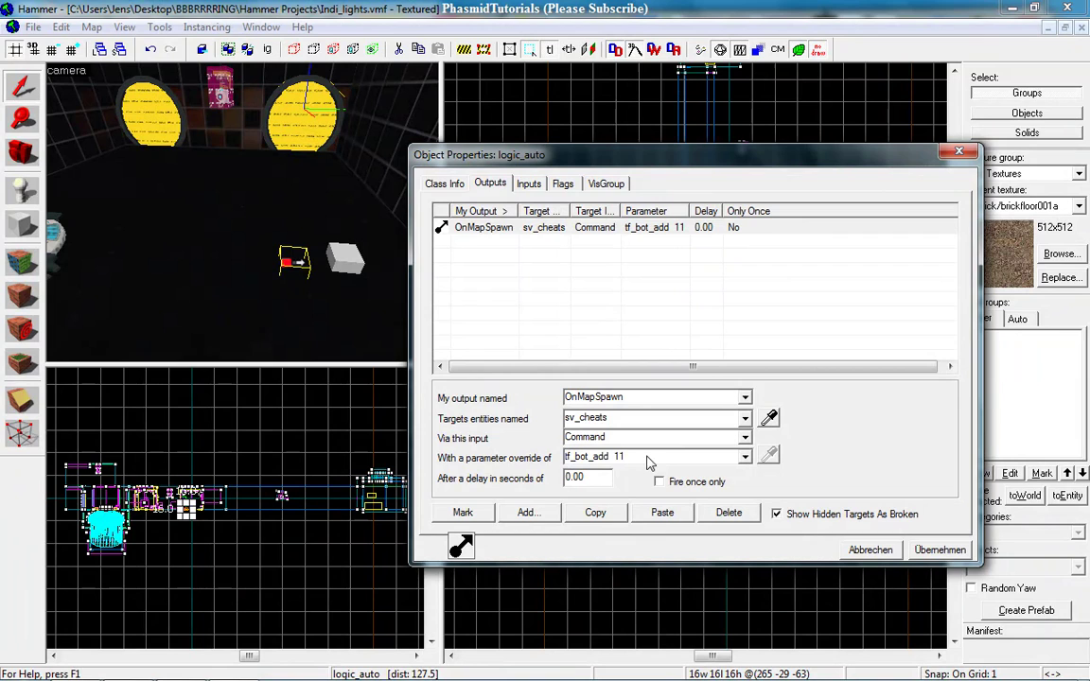
{"action": "left_click", "coordinate": [1016, 538]}
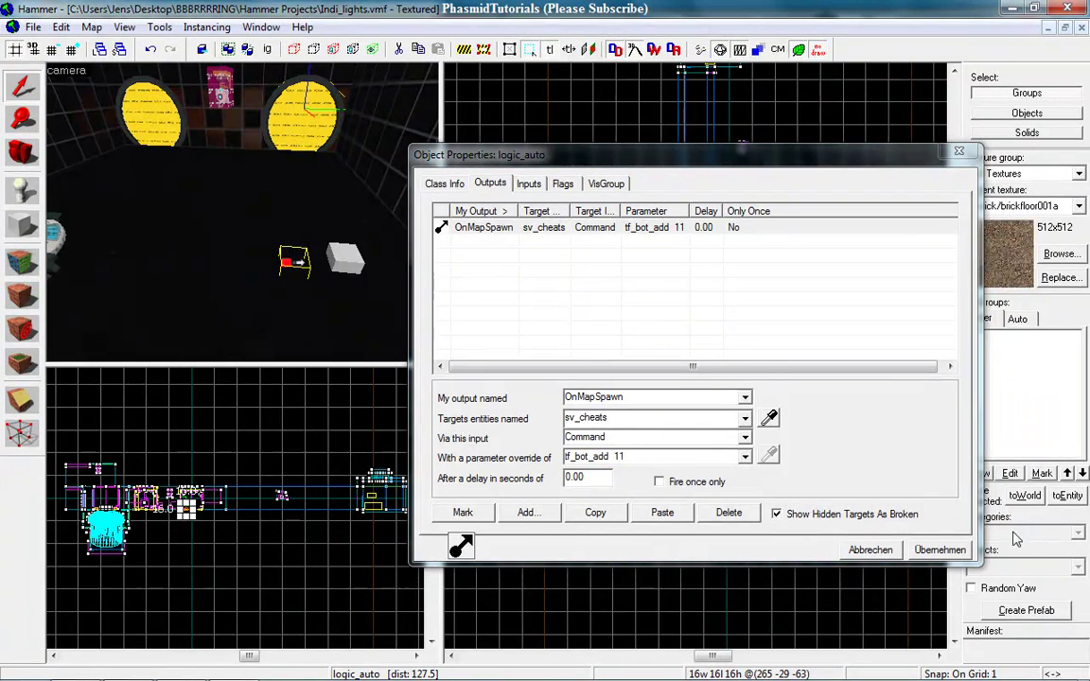
{"action": "left_click", "coordinate": [548, 463]}
{"action": "type", "text": "sv"}
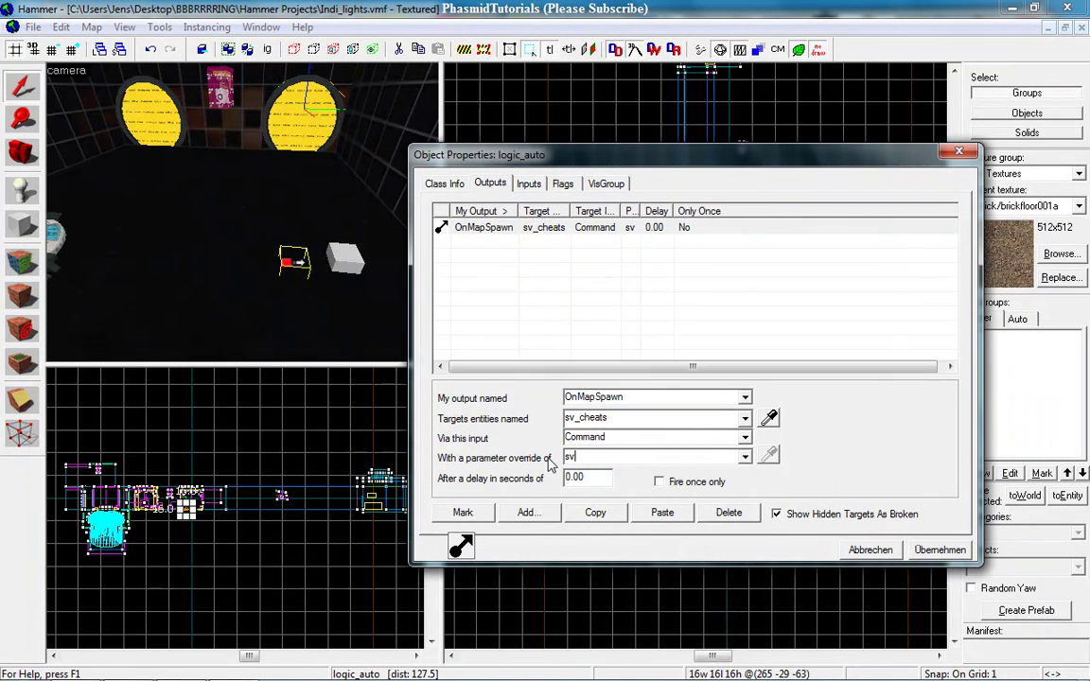
{"action": "type", "text": "_cheats 1"}
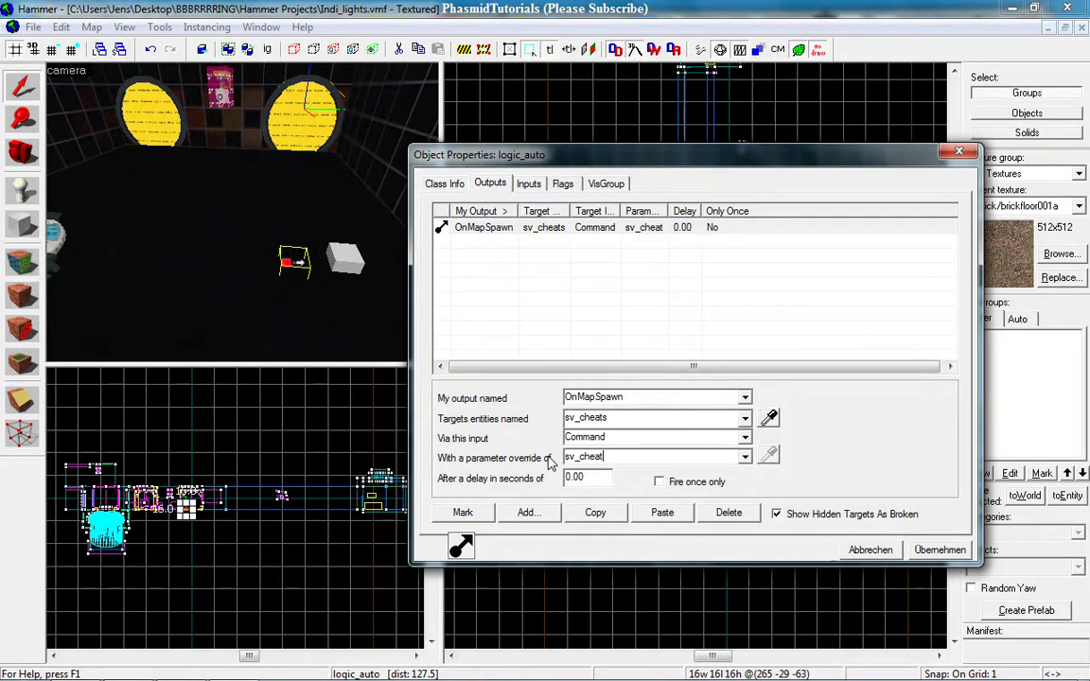
{"action": "left_click", "coordinate": [923, 549]}
- Close the logic_auto properties and, in Portal, enable noclip from the console
{"action": "left_click", "coordinate": [958, 154]}
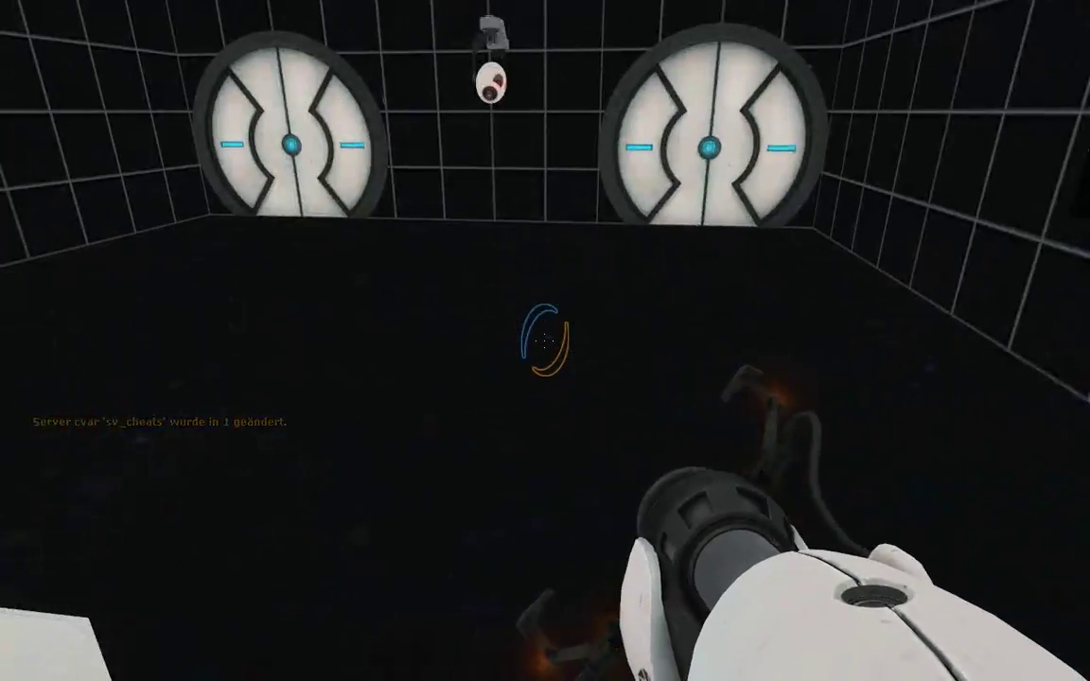
{"action": "key", "text": "grave"}
{"action": "type", "text": "n"}
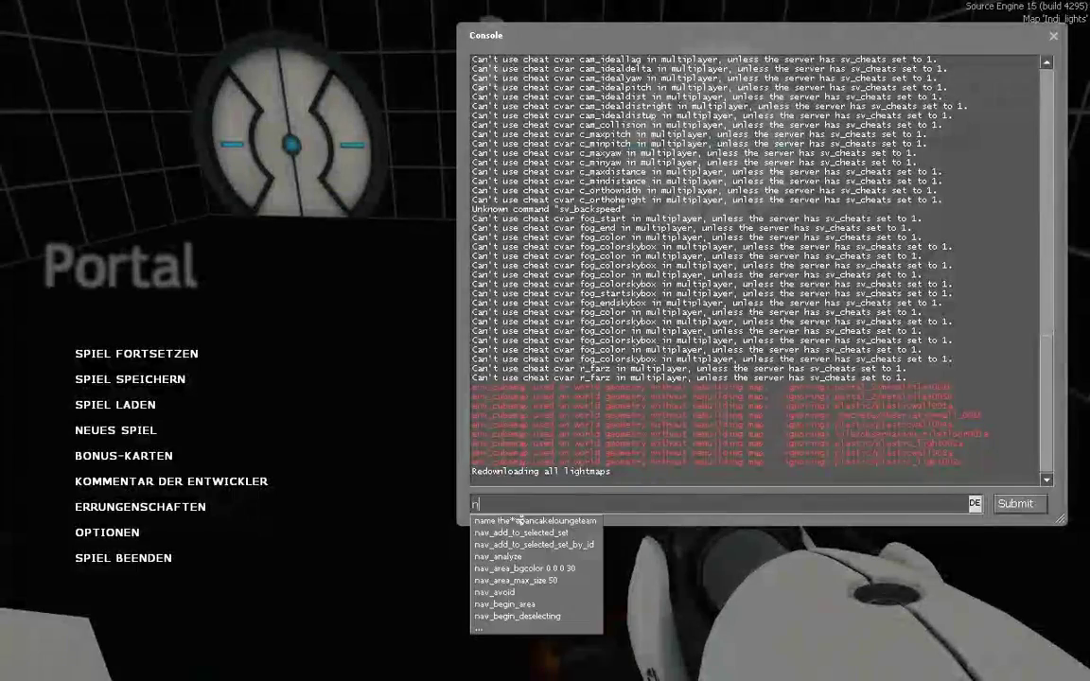
{"action": "type", "text": "oclip"}
{"action": "key", "text": "Return"}
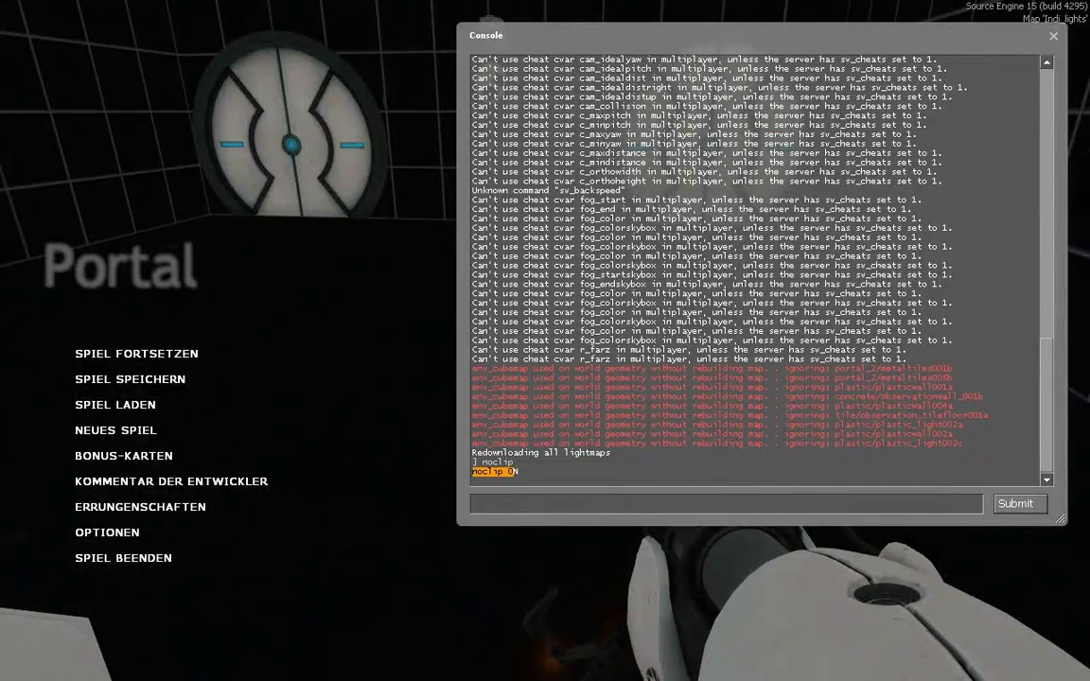
- Fly through the chamber walls with noclip toward the companion cube
{"action": "key", "text": "Escape"}
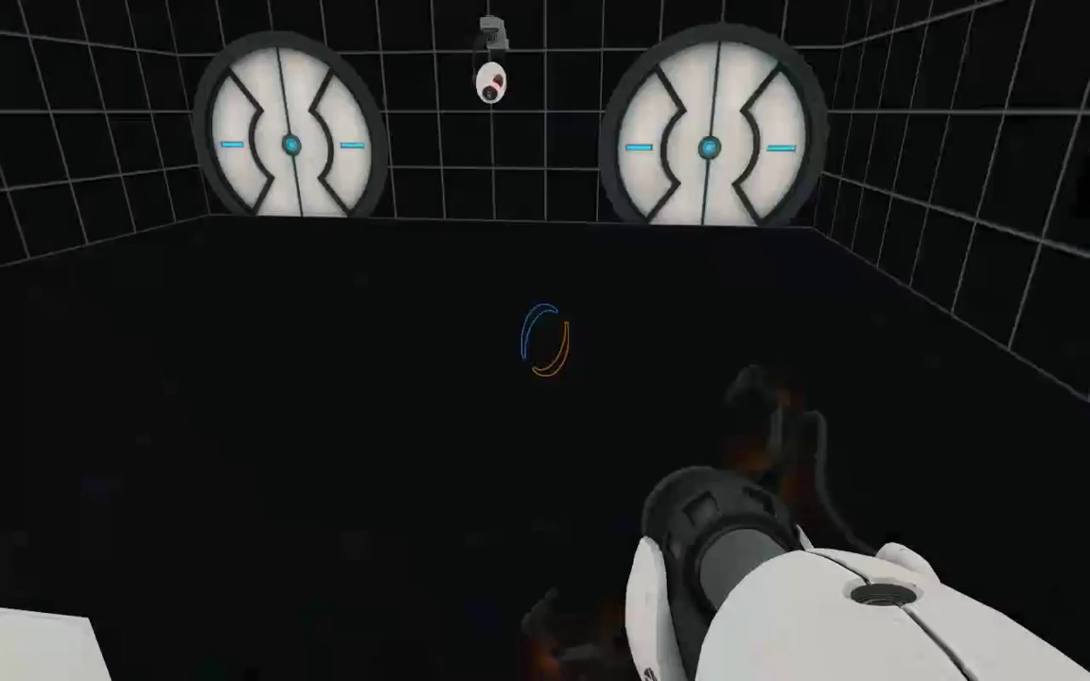
{"action": "key", "text": "w"}
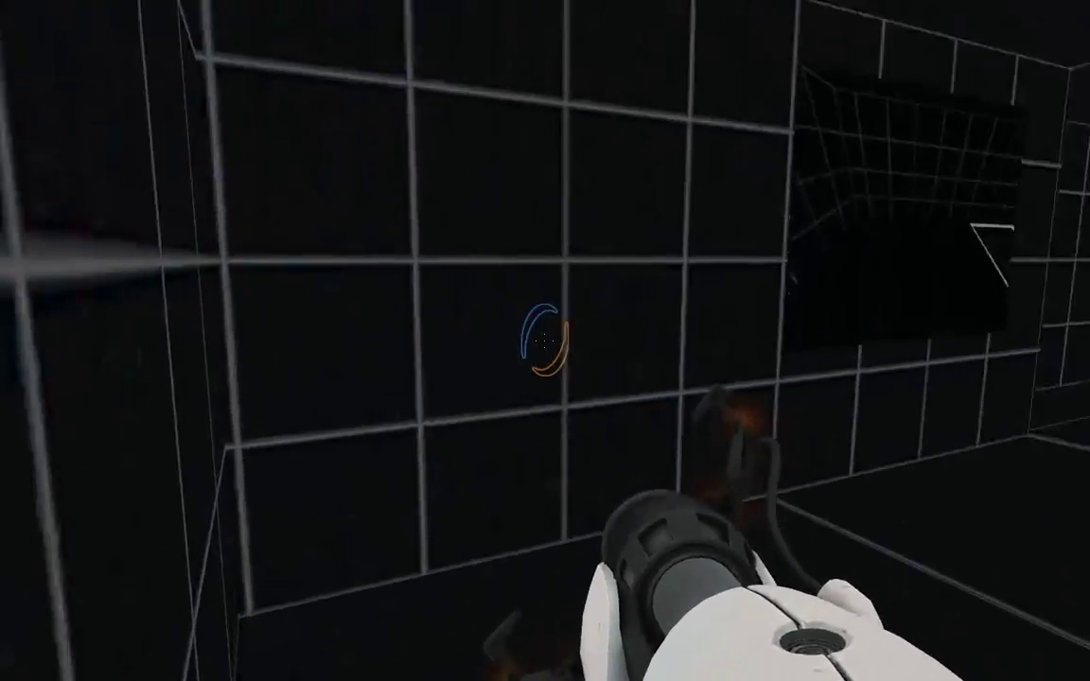
{"action": "key", "text": "w"}
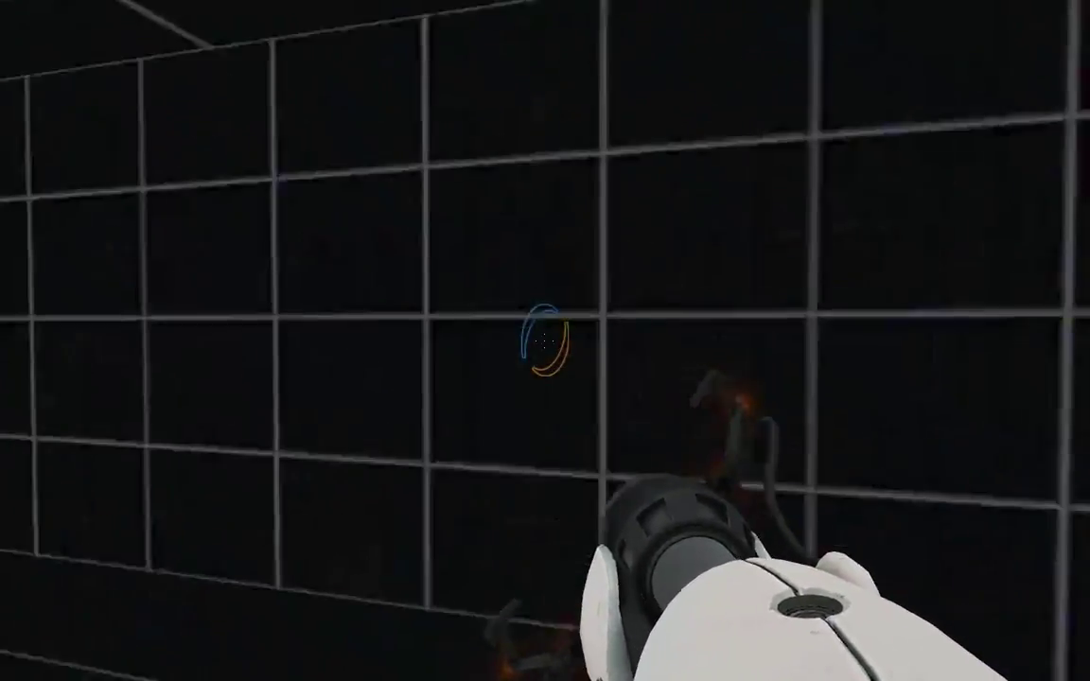
{"action": "key", "text": "w"}
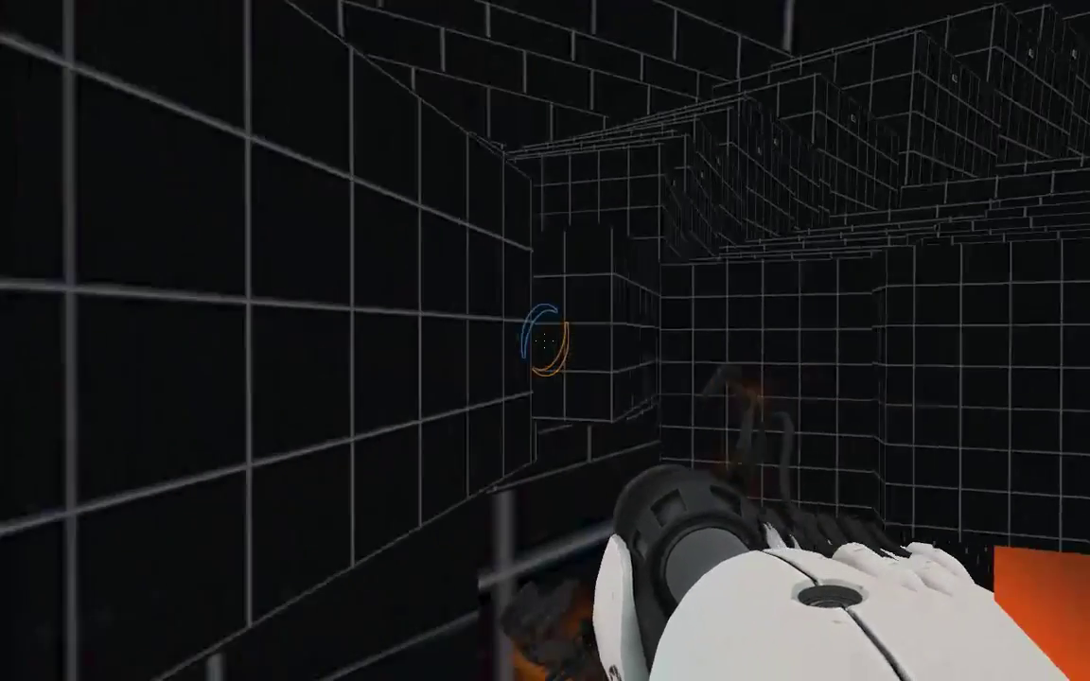
{"action": "key", "text": "w"}
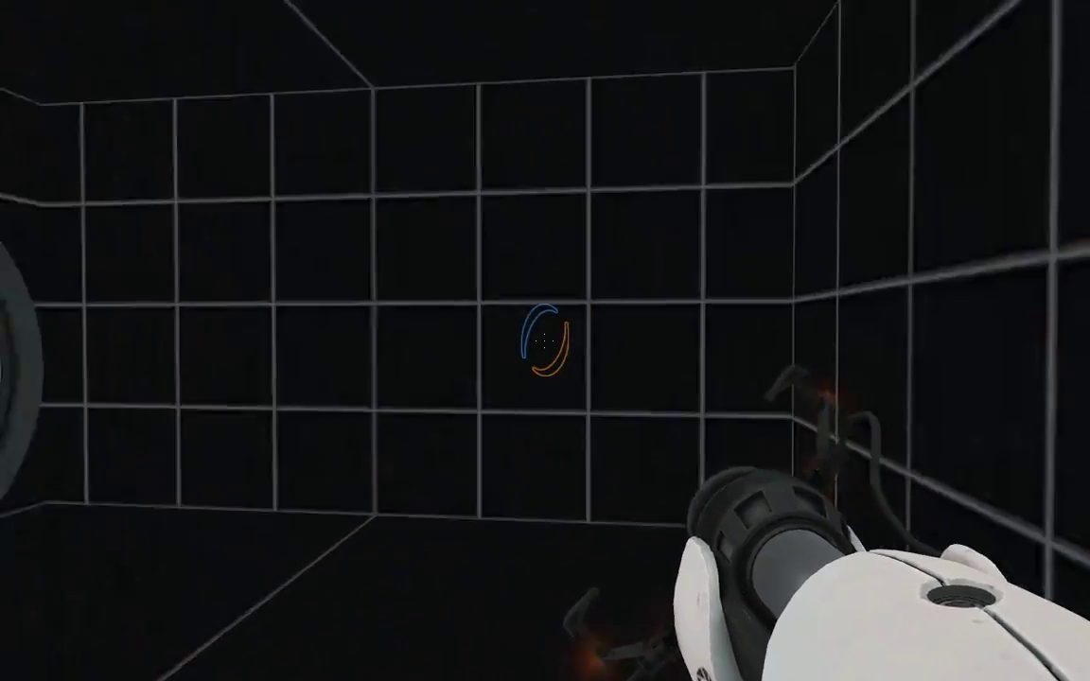
{"action": "key", "text": "w"}
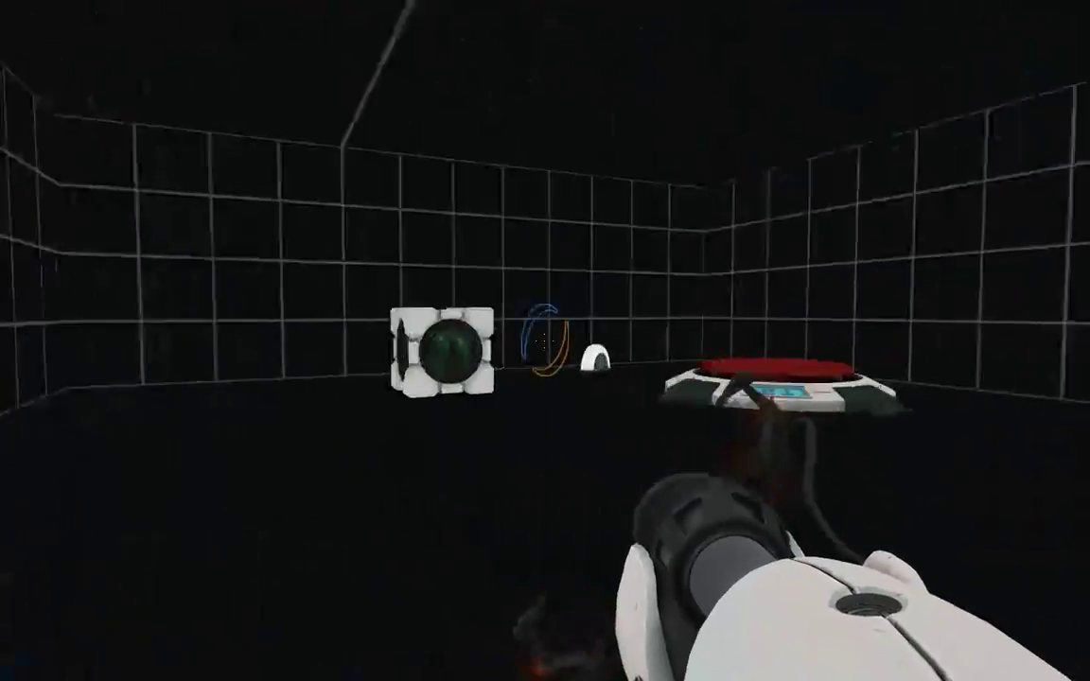
{"action": "key", "text": "w"}
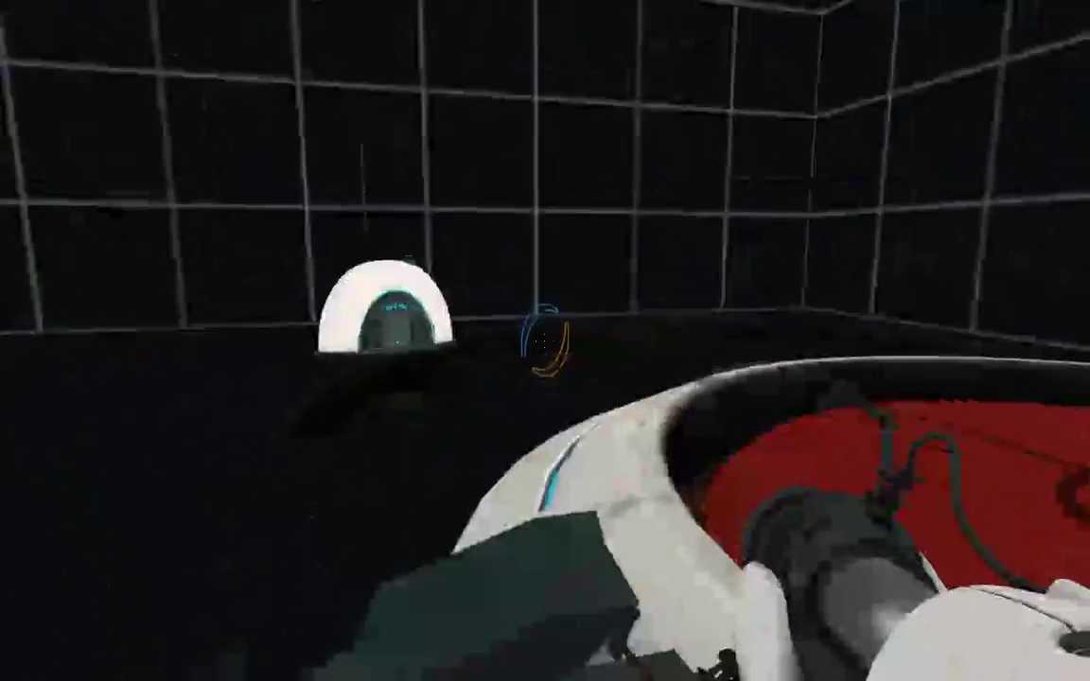
{"action": "key", "text": "w"}
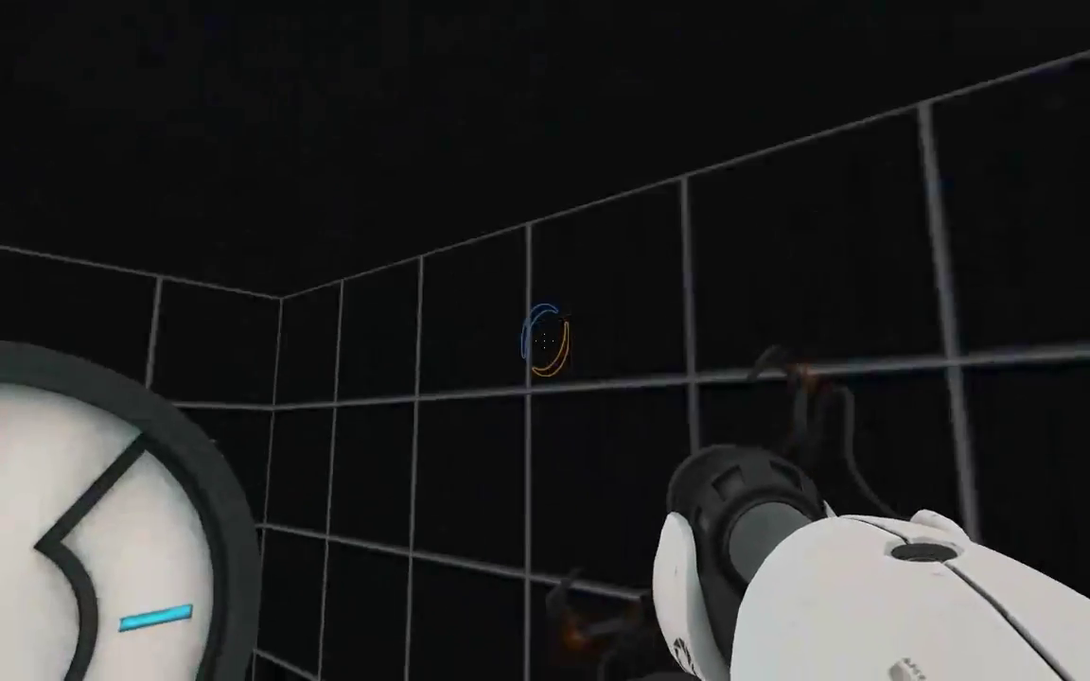
{"action": "key", "text": "w"}
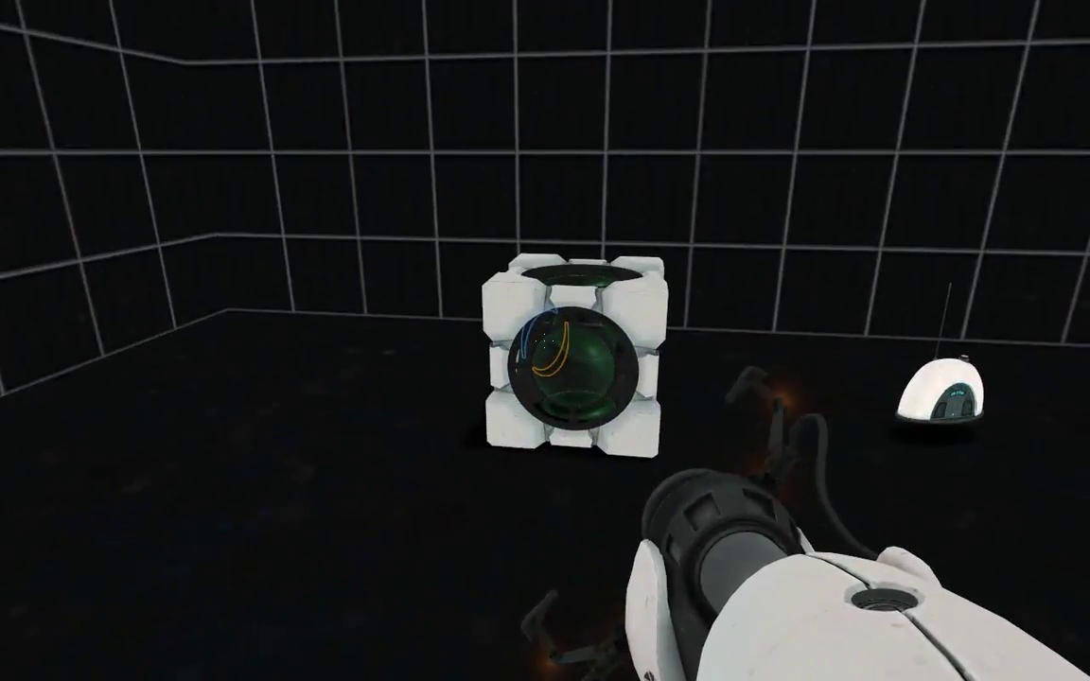
{"action": "key", "text": "w"}
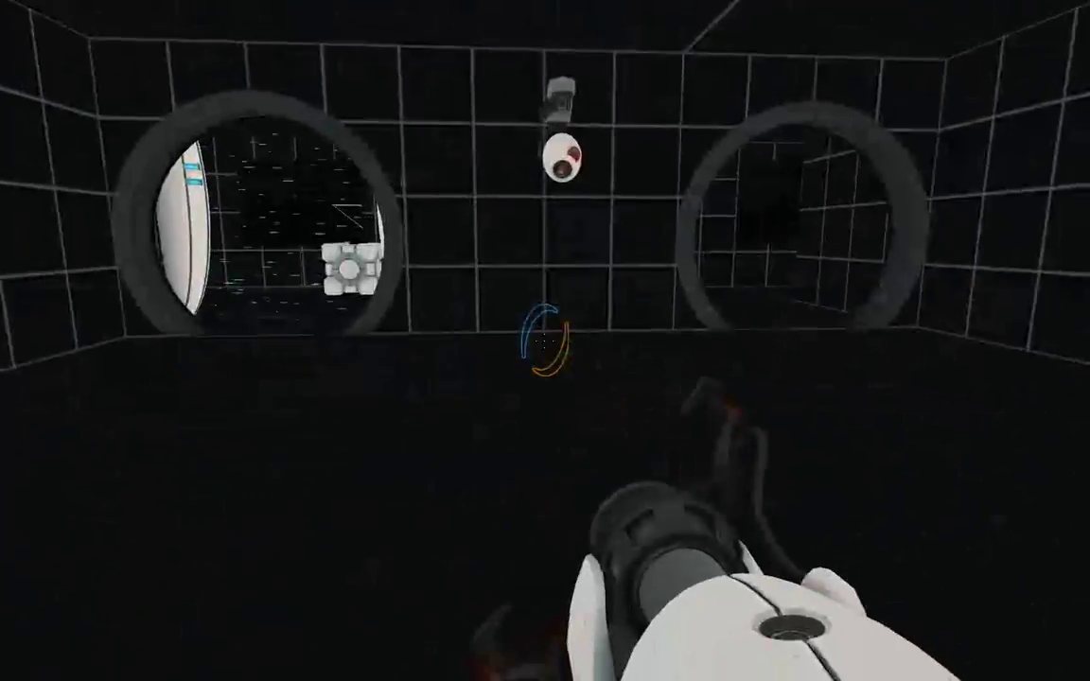
- Pick up, carry and drop the companion cube, then bring the console back
{"action": "key", "text": "w"}
{"action": "key", "text": "e"}
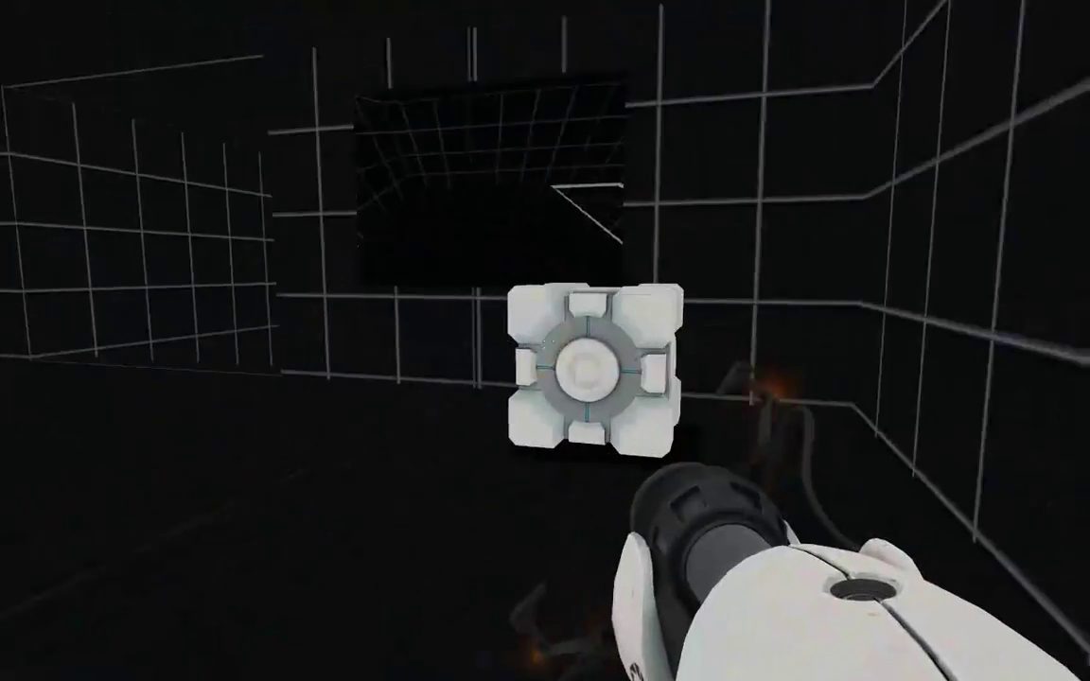
{"action": "key", "text": "w"}
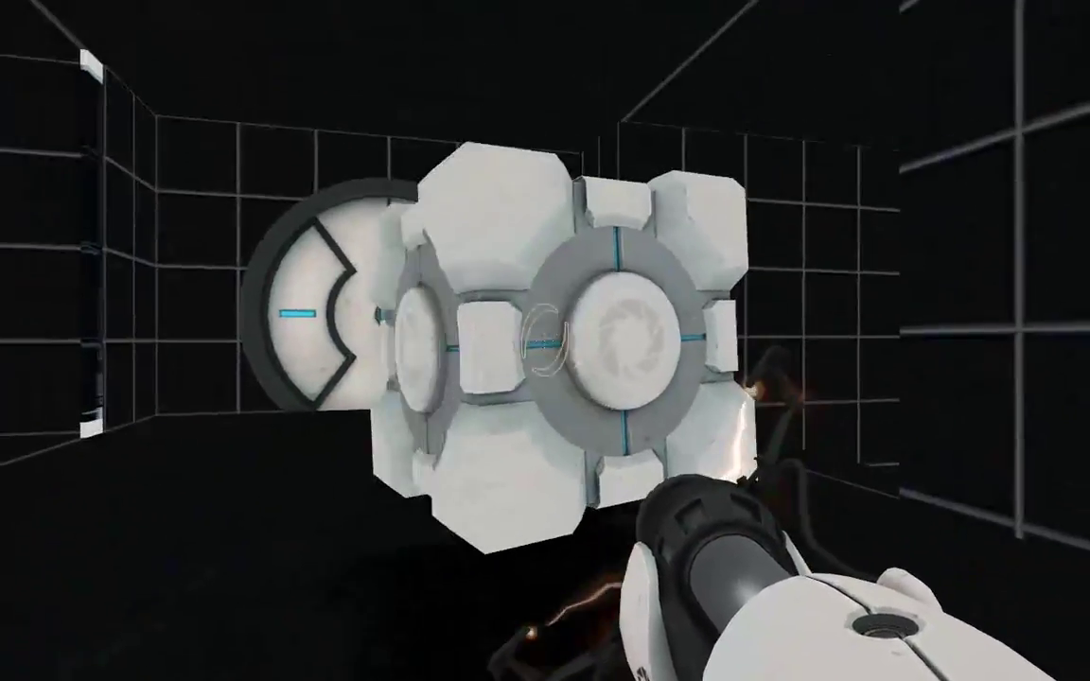
{"action": "key", "text": "e"}
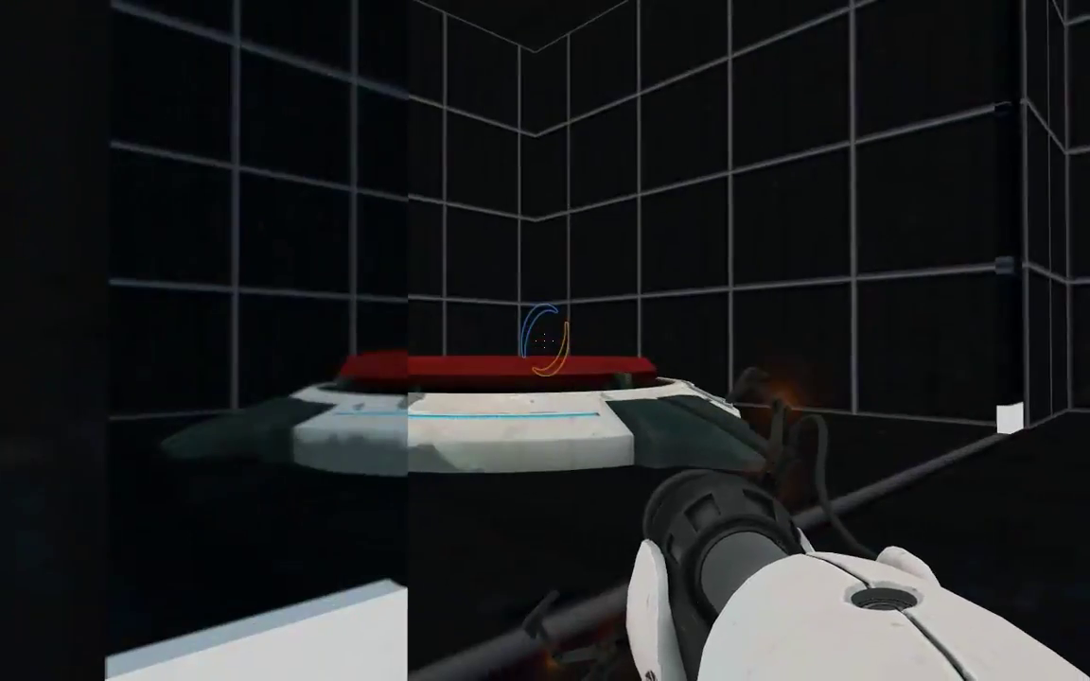
{"action": "key", "text": "e"}
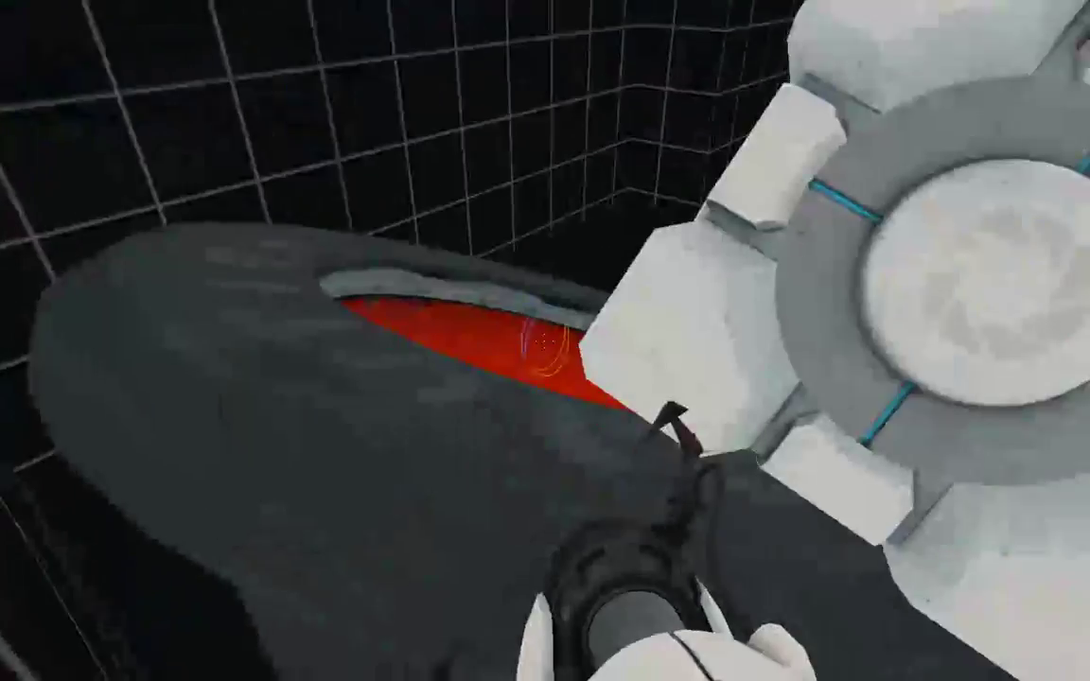
{"action": "key", "text": "grave"}
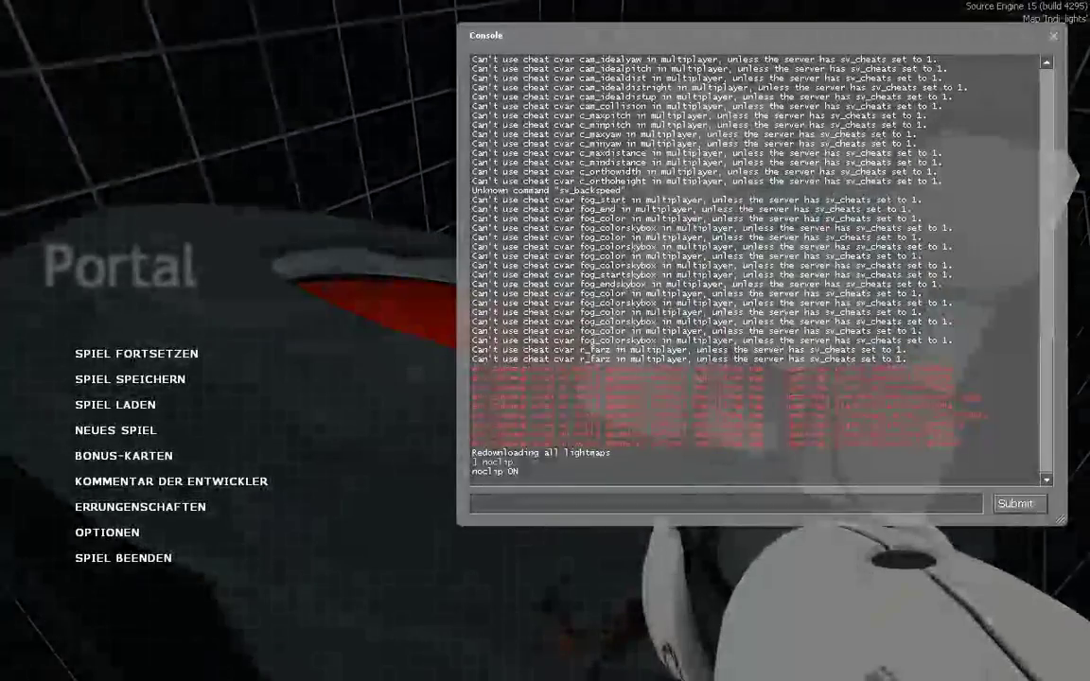